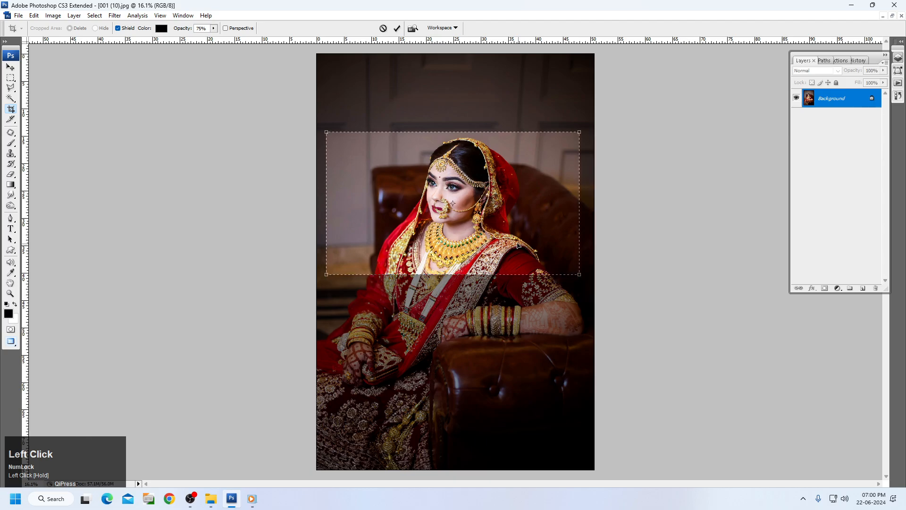
# Crop the portrait to a 16 x 9 in landscape frame at 300 pixels/inch around the bride's head and shoulders
pyautogui.moveTo(519, 246); pyautogui.dragTo(509, 249)
pyautogui.doubleClick(509, 249)
pyautogui.press('space')
pyautogui.keyDown('ctrl'); pyautogui.click(481, 224); pyautogui.keyUp('ctrl')
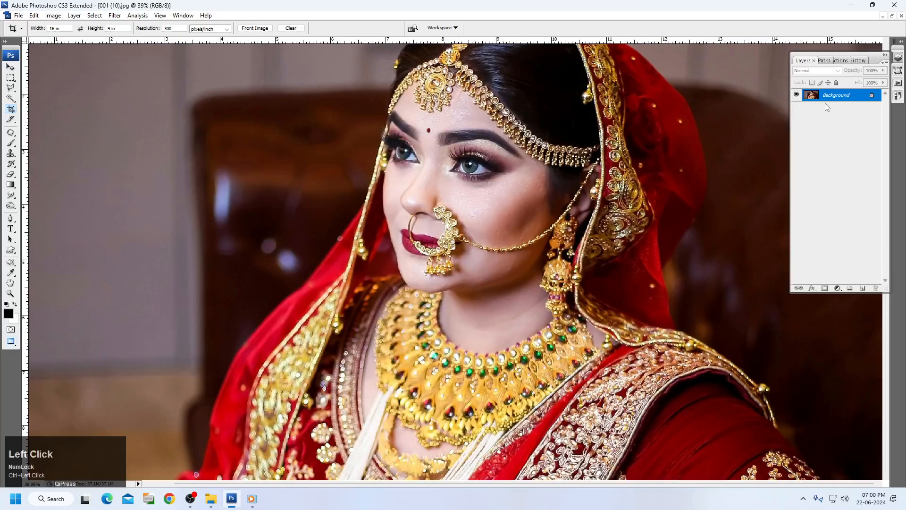
# Duplicate the Background layer and name the copy 1
pyautogui.rightClick(826, 97)
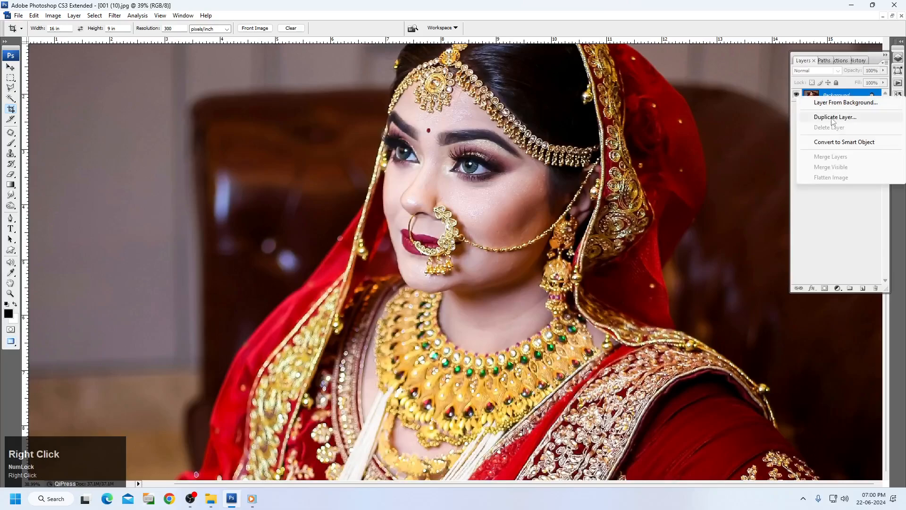
pyautogui.click(833, 117)
pyautogui.write('1')
pyautogui.press('Return')
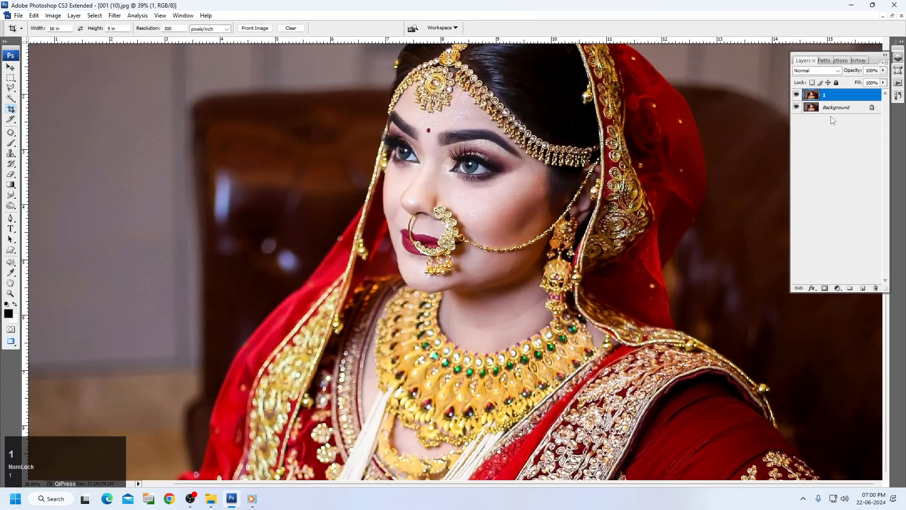
# Apply a Levels adjustment to layer 1 with input levels 17, 1.09 and 250
pyautogui.keyDown('ctrl'); pyautogui.click(493, 185); pyautogui.keyUp('ctrl')
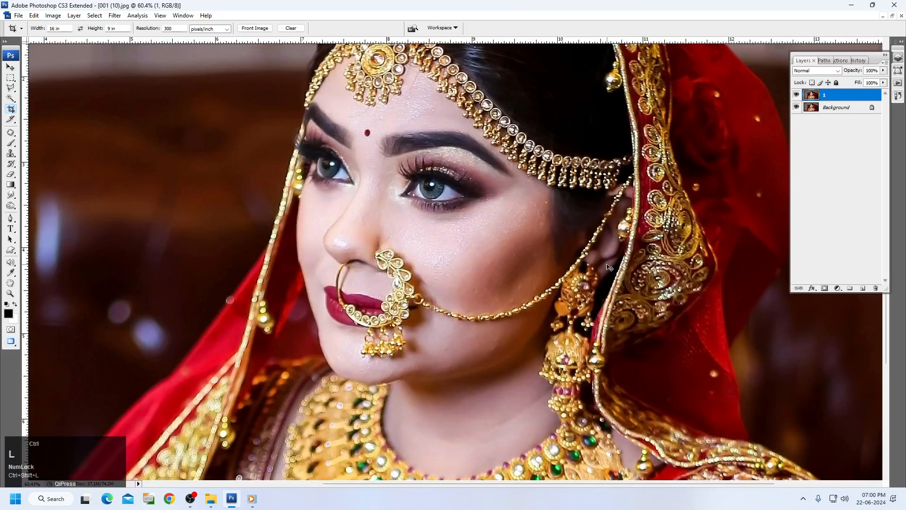
pyautogui.hotkey('ctrl', 'alt', 'l')
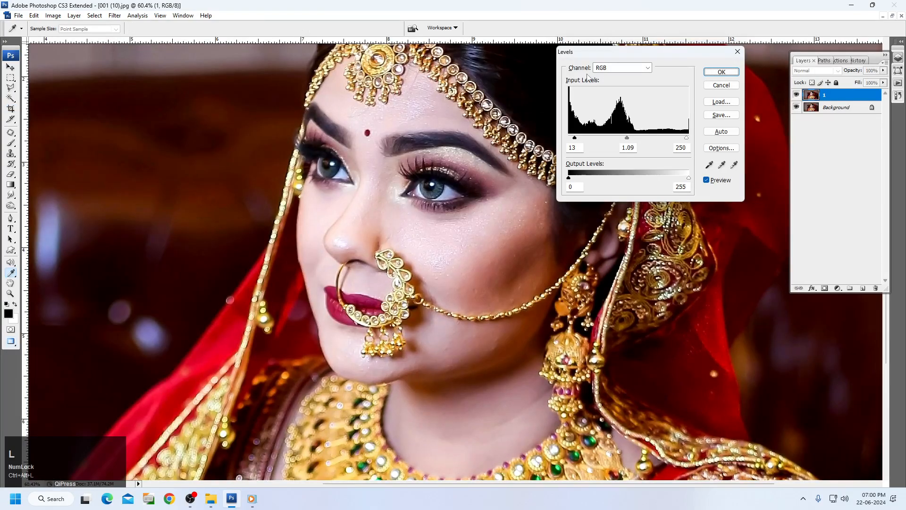
pyautogui.moveTo(575, 138); pyautogui.dragTo(577, 138)
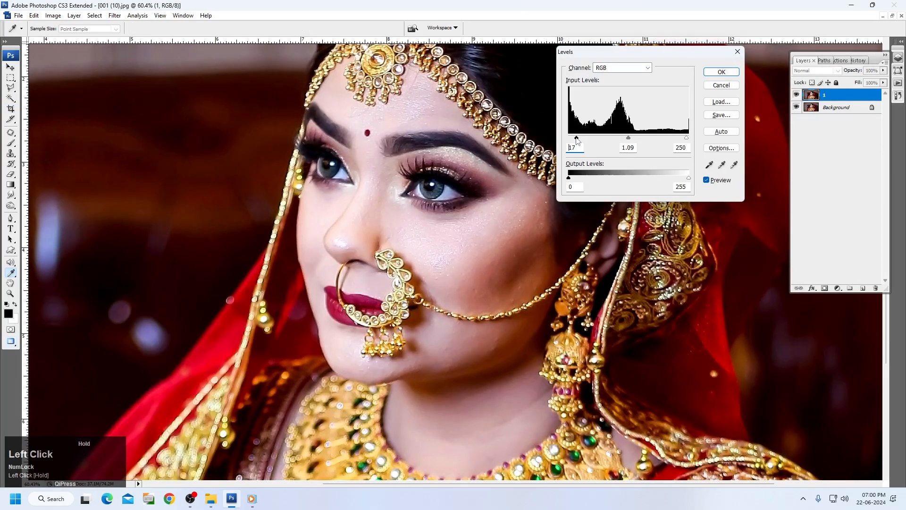
pyautogui.press('Return')
pyautogui.hotkey('ctrl', '0')
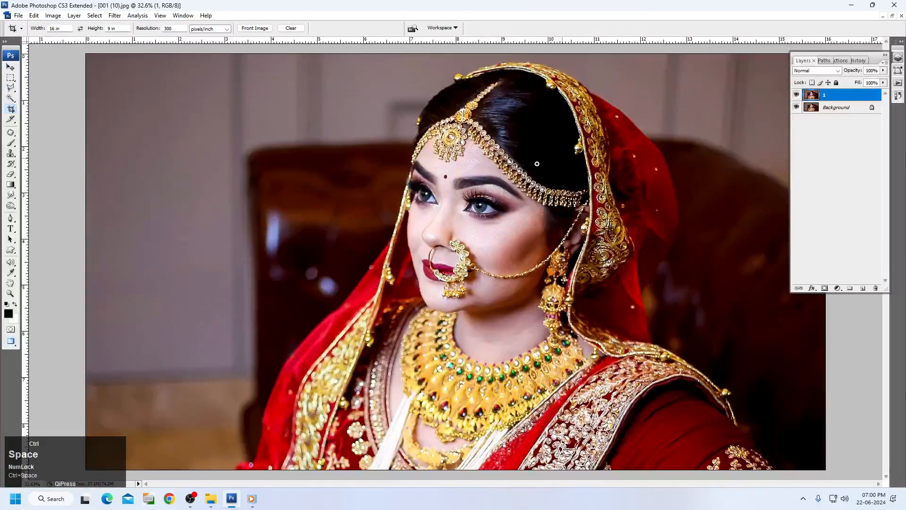
# Smudge the forehead skin along the gold chain left of the pendant with a 25 px brush at 10% strength
pyautogui.moveTo(613, 318); pyautogui.dragTo(626, 332)
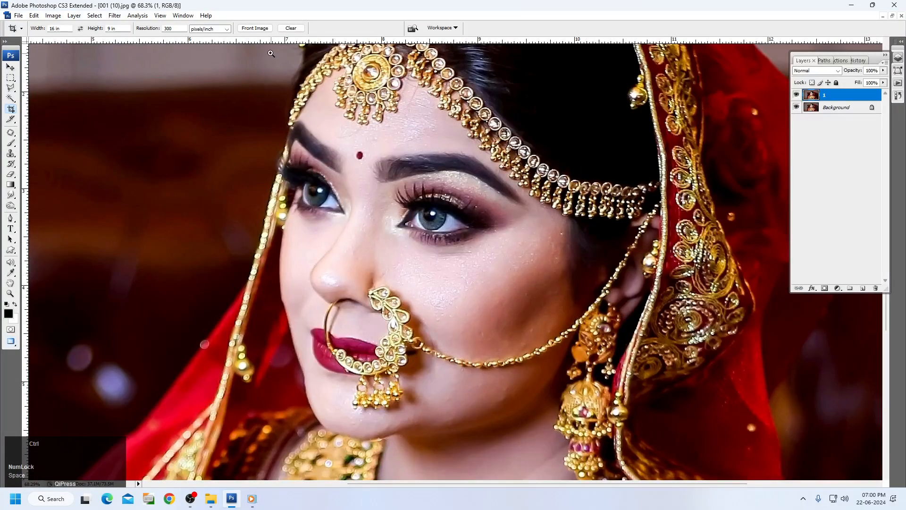
pyautogui.moveTo(270, 53); pyautogui.dragTo(534, 197)
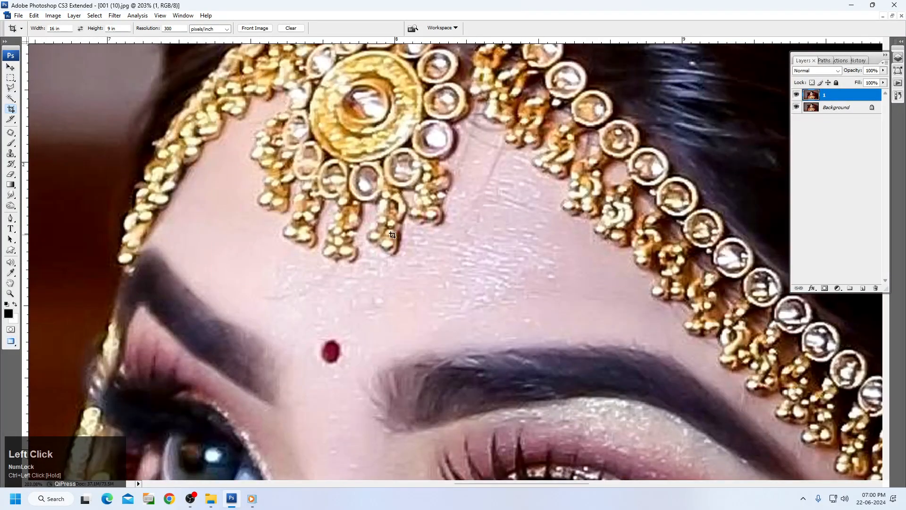
pyautogui.moveTo(165, 71); pyautogui.dragTo(682, 361)
pyautogui.scroll(-1, 644, 331)
pyautogui.moveTo(631, 328); pyautogui.dragTo(565, 333)
pyautogui.rightClick(10, 194)
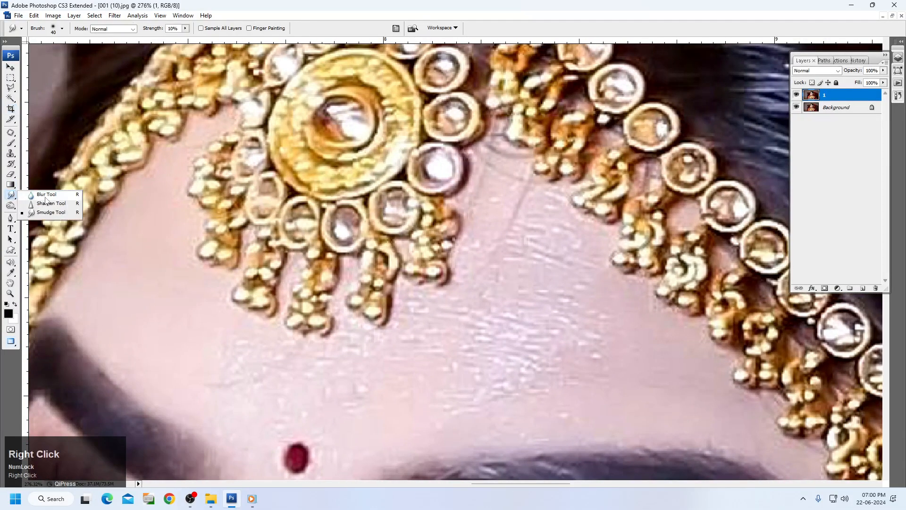
pyautogui.click(50, 213)
pyautogui.press('[')
pyautogui.press('[')
pyautogui.press('[')
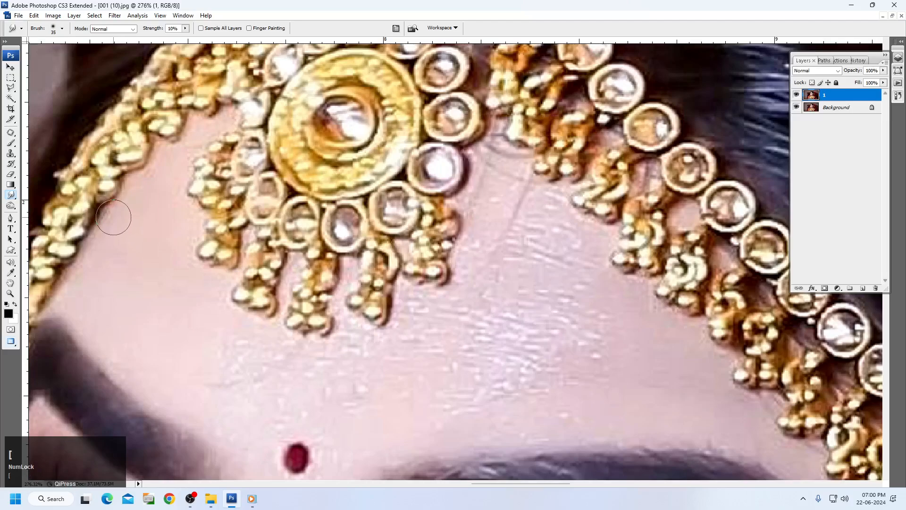
pyautogui.moveTo(113, 214); pyautogui.dragTo(56, 298)
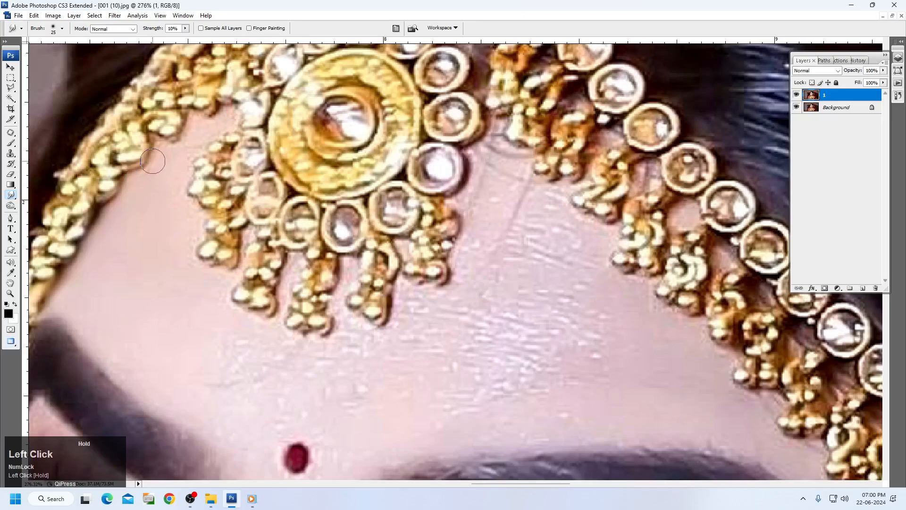
pyautogui.moveTo(158, 146); pyautogui.dragTo(151, 179)
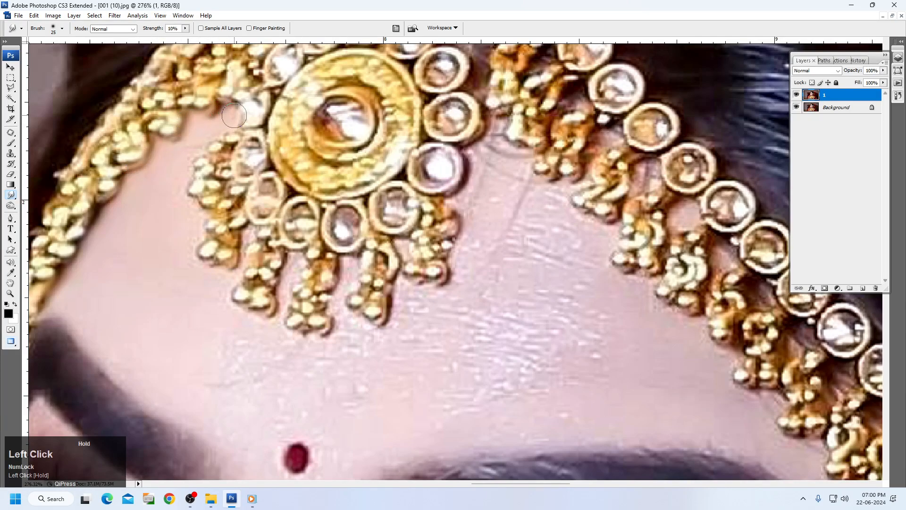
pyautogui.moveTo(230, 112); pyautogui.dragTo(206, 117)
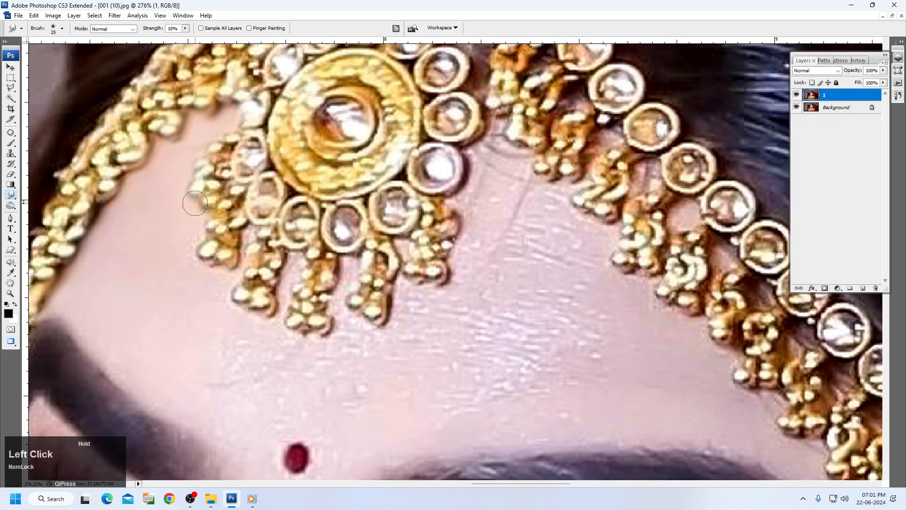
# Smudge the forehead skin around the hanging beads of the round pendant and up its right side
pyautogui.moveTo(203, 247)
pyautogui.mouseDown()
pyautogui.moveTo(234, 285)
pyautogui.moveTo(219, 306)
pyautogui.moveTo(235, 314)
pyautogui.moveTo(265, 320)
pyautogui.moveTo(281, 306)
pyautogui.moveTo(294, 260)
pyautogui.moveTo(286, 266)
pyautogui.moveTo(286, 322)
pyautogui.moveTo(321, 342)
pyautogui.moveTo(345, 292)
pyautogui.moveTo(348, 273)
pyautogui.moveTo(339, 271)
pyautogui.moveTo(344, 314)
pyautogui.mouseUp()
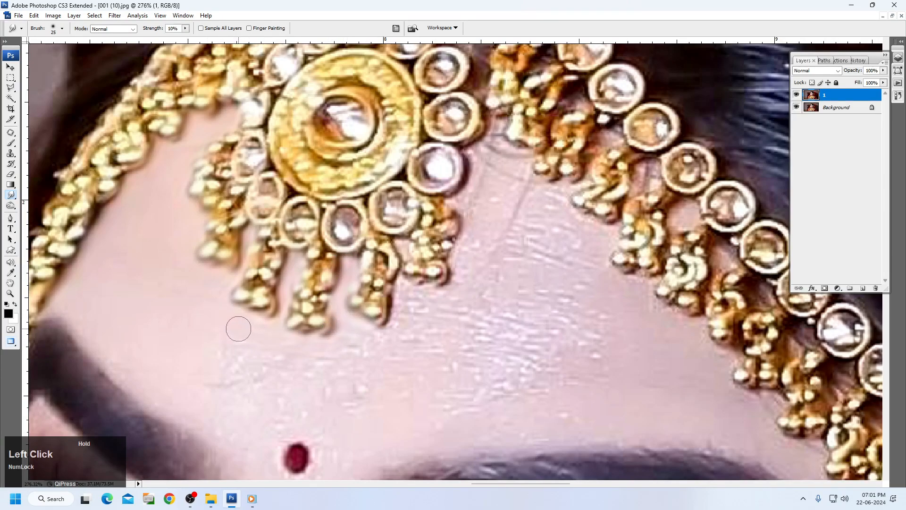
pyautogui.moveTo(238, 329)
pyautogui.mouseDown()
pyautogui.moveTo(225, 324)
pyautogui.moveTo(271, 333)
pyautogui.mouseUp()
pyautogui.moveTo(369, 342); pyautogui.dragTo(398, 314)
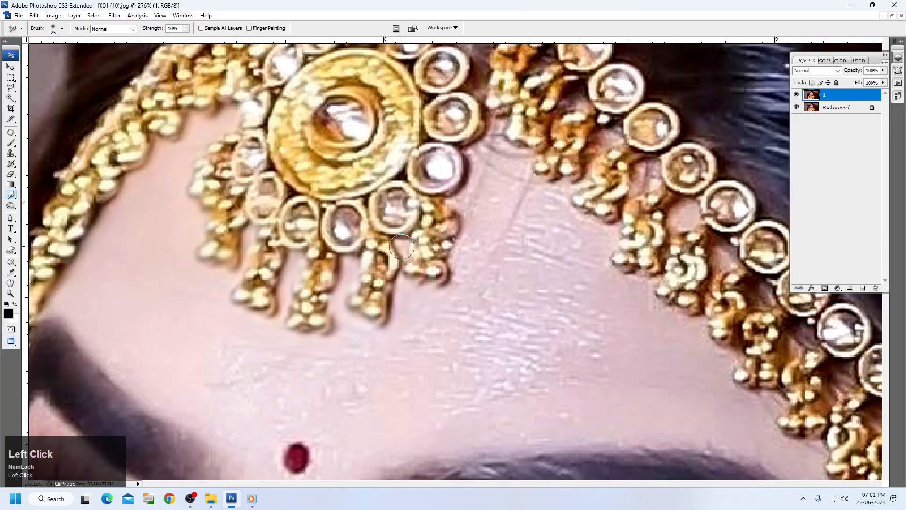
pyautogui.moveTo(402, 247); pyautogui.dragTo(402, 249)
pyautogui.moveTo(457, 251)
pyautogui.mouseDown()
pyautogui.moveTo(462, 258)
pyautogui.moveTo(457, 198)
pyautogui.moveTo(496, 121)
pyautogui.moveTo(509, 158)
pyautogui.mouseUp()
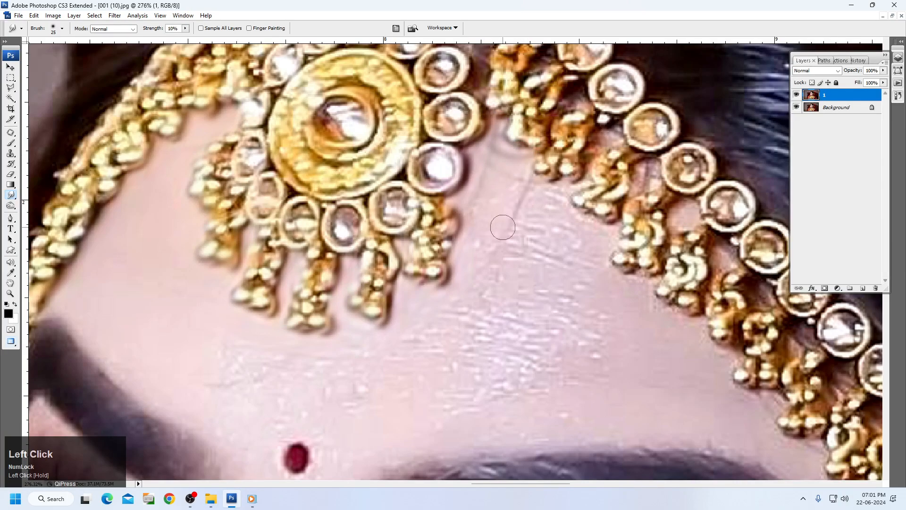
# Patch out the stray hairs on the forehead between the round pendant and the hairline chain using clean skin
pyautogui.press('j')
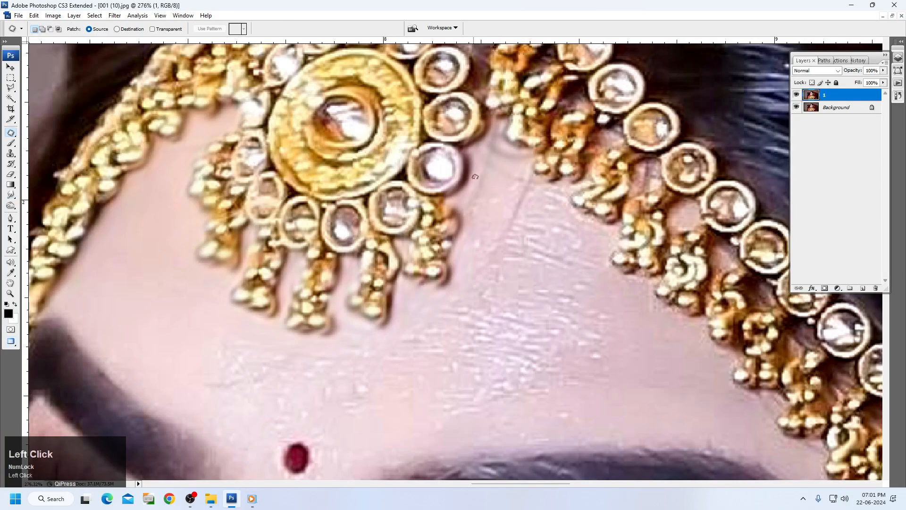
pyautogui.moveTo(499, 125)
pyautogui.mouseDown()
pyautogui.moveTo(477, 174)
pyautogui.moveTo(521, 306)
pyautogui.mouseUp()
pyautogui.click(514, 151)
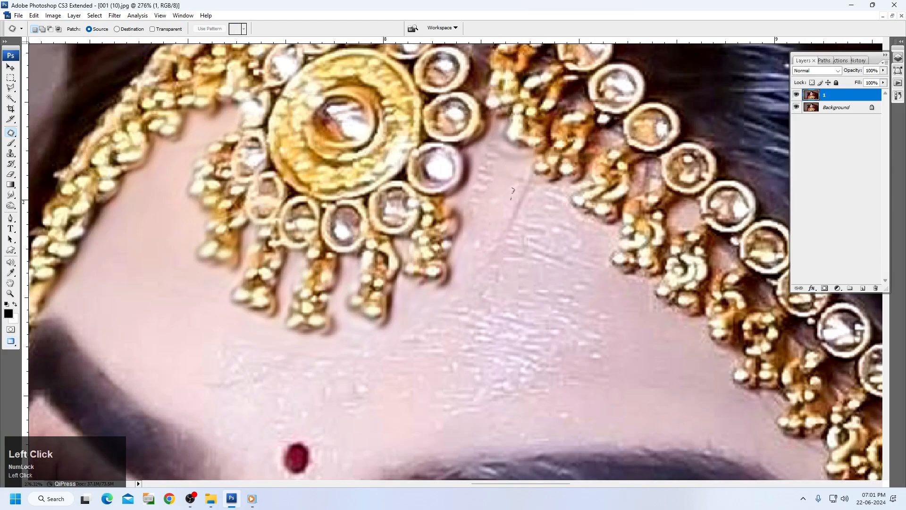
pyautogui.moveTo(512, 206); pyautogui.dragTo(505, 255)
pyautogui.moveTo(530, 166)
pyautogui.mouseDown()
pyautogui.moveTo(512, 207)
pyautogui.moveTo(475, 197)
pyautogui.mouseUp()
pyautogui.click(528, 256)
# Smudge the upper forehead skin between the pendant and the hairline chain, enlarging the brush from 25 to 50 px and beyond
pyautogui.hotkey('shift', 'r')
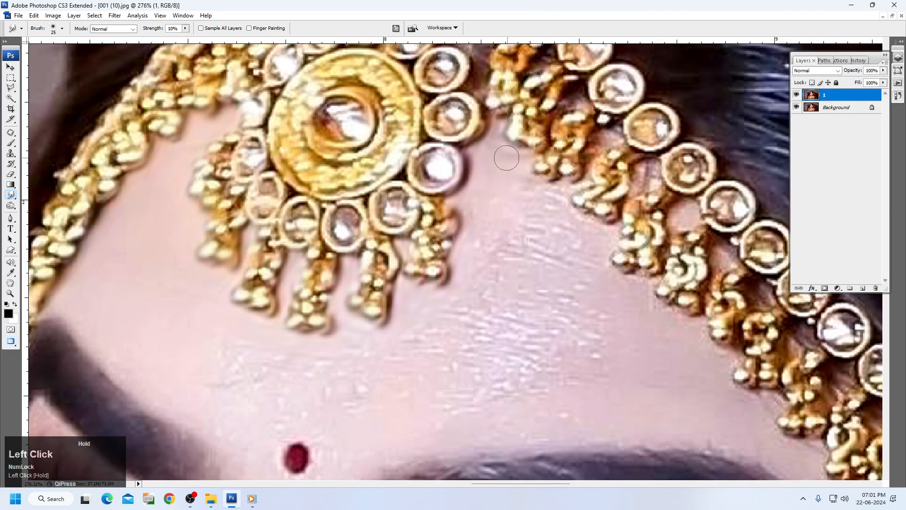
pyautogui.moveTo(478, 251)
pyautogui.mouseDown()
pyautogui.moveTo(481, 221)
pyautogui.moveTo(514, 200)
pyautogui.moveTo(522, 180)
pyautogui.moveTo(539, 195)
pyautogui.moveTo(559, 192)
pyautogui.moveTo(551, 211)
pyautogui.moveTo(532, 219)
pyautogui.moveTo(597, 248)
pyautogui.mouseUp()
pyautogui.press(']')
pyautogui.press(']')
pyautogui.press(']')
pyautogui.press(']')
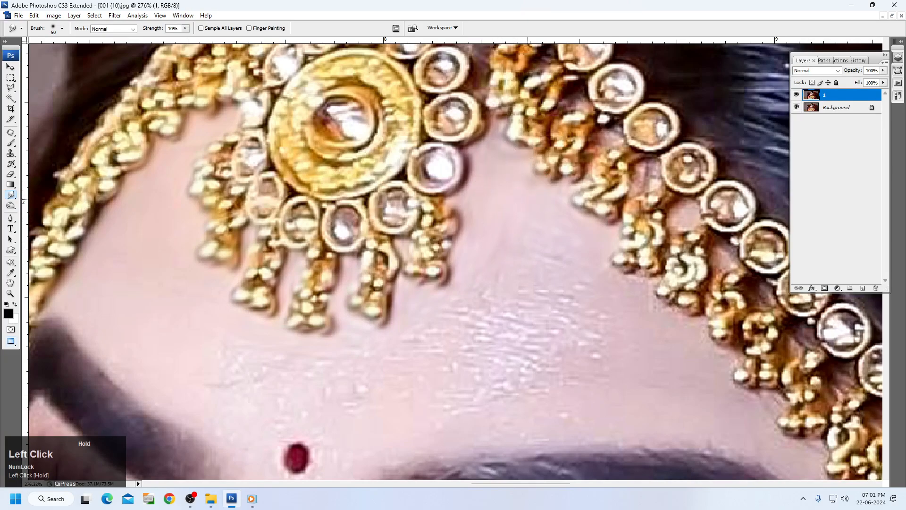
pyautogui.moveTo(528, 199)
pyautogui.mouseDown()
pyautogui.moveTo(538, 206)
pyautogui.moveTo(486, 220)
pyautogui.moveTo(492, 289)
pyautogui.mouseUp()
pyautogui.press(']')
pyautogui.moveTo(544, 277)
pyautogui.mouseDown()
pyautogui.moveTo(640, 302)
pyautogui.moveTo(661, 345)
pyautogui.moveTo(682, 344)
pyautogui.moveTo(669, 366)
pyautogui.moveTo(713, 362)
pyautogui.moveTo(727, 427)
pyautogui.moveTo(521, 416)
pyautogui.moveTo(559, 387)
pyautogui.mouseUp()
# Smudge the shiny central forehead area below the hairline chain with an 80 px brush to smooth its texture
pyautogui.press(']')
pyautogui.press(']')
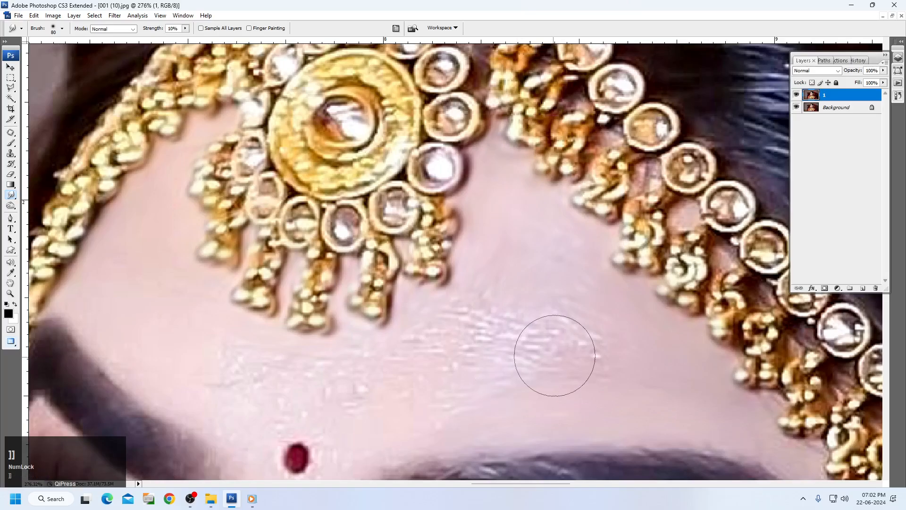
pyautogui.moveTo(555, 355); pyautogui.dragTo(543, 369)
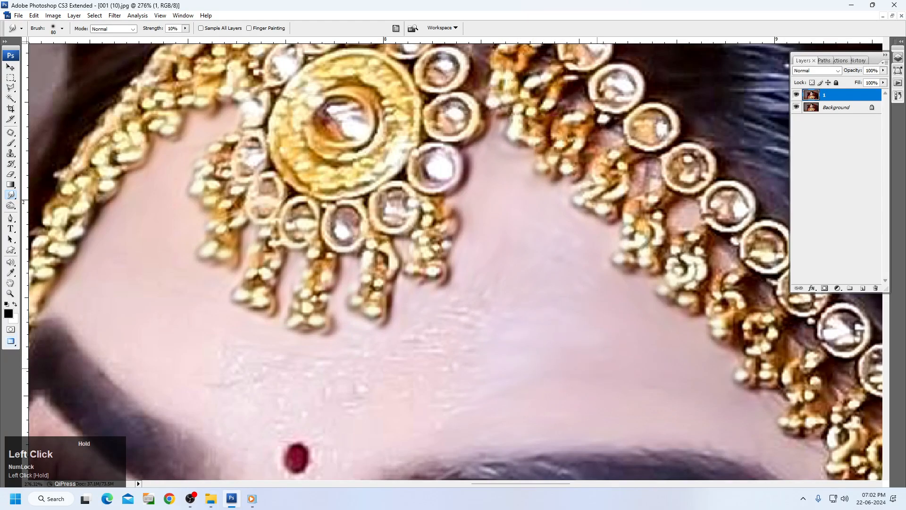
pyautogui.moveTo(500, 344); pyautogui.dragTo(480, 330)
pyautogui.moveTo(498, 297); pyautogui.dragTo(500, 274)
pyautogui.moveTo(464, 368); pyautogui.dragTo(521, 327)
pyautogui.moveTo(536, 282)
pyautogui.mouseDown()
pyautogui.moveTo(542, 260)
pyautogui.moveTo(549, 279)
pyautogui.moveTo(501, 160)
pyautogui.mouseUp()
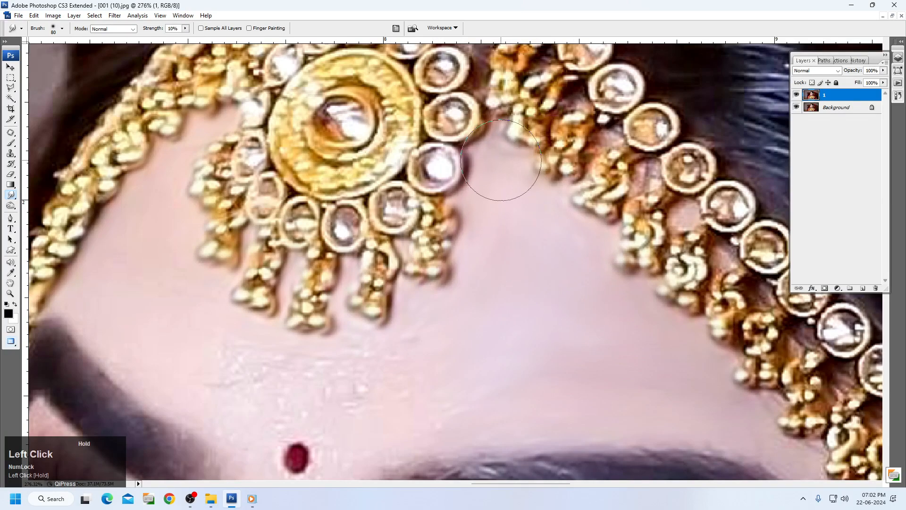
pyautogui.moveTo(474, 341); pyautogui.dragTo(424, 361)
pyautogui.moveTo(476, 389); pyautogui.dragTo(430, 411)
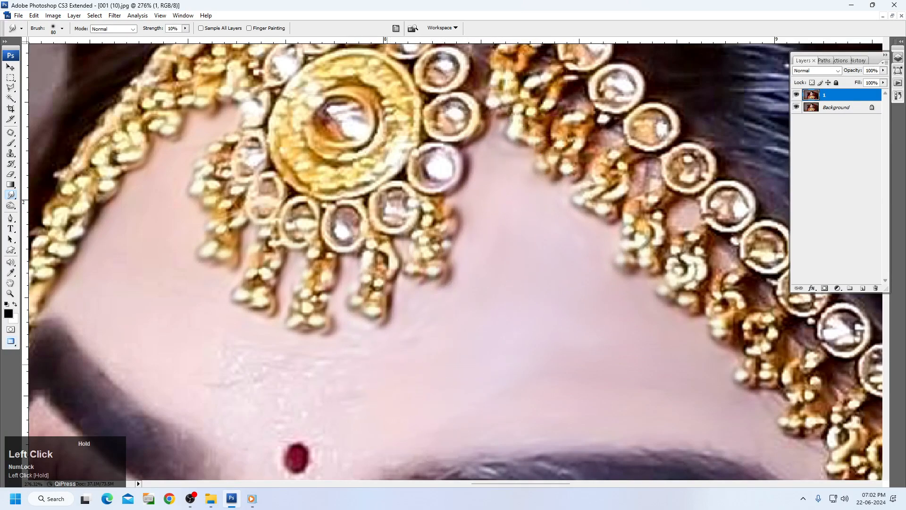
# Smudge the textured skin below the pendant, above the bindi and left eyebrow, and out to the left temple
pyautogui.moveTo(387, 364); pyautogui.dragTo(361, 374)
pyautogui.moveTo(426, 371)
pyautogui.mouseDown()
pyautogui.moveTo(354, 372)
pyautogui.moveTo(357, 343)
pyautogui.mouseUp()
pyautogui.moveTo(415, 347)
pyautogui.mouseDown()
pyautogui.moveTo(377, 347)
pyautogui.moveTo(424, 326)
pyautogui.moveTo(427, 302)
pyautogui.mouseUp()
pyautogui.moveTo(394, 375); pyautogui.dragTo(262, 381)
pyautogui.moveTo(263, 381); pyautogui.dragTo(203, 363)
pyautogui.moveTo(246, 350); pyautogui.dragTo(210, 357)
pyautogui.moveTo(269, 369); pyautogui.dragTo(156, 347)
pyautogui.moveTo(153, 346); pyautogui.dragTo(123, 336)
pyautogui.moveTo(104, 300); pyautogui.dragTo(85, 321)
pyautogui.moveTo(218, 422)
pyautogui.mouseDown()
pyautogui.moveTo(236, 398)
pyautogui.moveTo(213, 432)
pyautogui.moveTo(222, 396)
pyautogui.moveTo(195, 421)
pyautogui.moveTo(178, 393)
pyautogui.moveTo(207, 406)
pyautogui.moveTo(223, 441)
pyautogui.moveTo(220, 415)
pyautogui.moveTo(268, 406)
pyautogui.mouseUp()
pyautogui.moveTo(268, 406)
pyautogui.mouseDown()
pyautogui.moveTo(248, 373)
pyautogui.moveTo(211, 347)
pyautogui.mouseUp()
pyautogui.moveTo(122, 243)
pyautogui.mouseDown()
pyautogui.moveTo(113, 245)
pyautogui.moveTo(146, 214)
pyautogui.mouseUp()
pyautogui.moveTo(146, 213); pyautogui.dragTo(160, 179)
# Smudge the skin around the red bindi and toward the right eyebrow, reducing the brush to 35 px
pyautogui.press('space')
pyautogui.moveTo(460, 322); pyautogui.dragTo(469, 167)
pyautogui.press('[')
pyautogui.press('[')
pyautogui.press('[')
pyautogui.press('[')
pyautogui.press('[')
pyautogui.press('[')
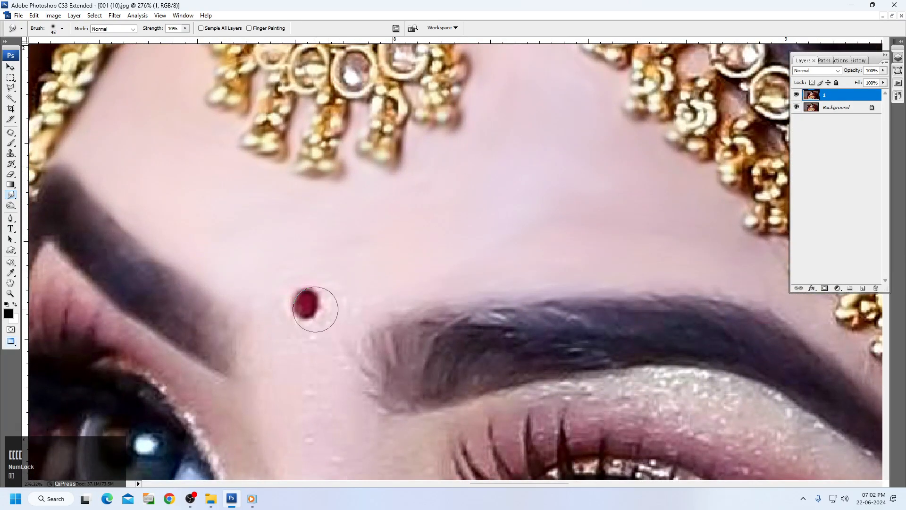
pyautogui.moveTo(336, 298)
pyautogui.mouseDown()
pyautogui.moveTo(329, 331)
pyautogui.moveTo(302, 352)
pyautogui.moveTo(262, 317)
pyautogui.moveTo(270, 301)
pyautogui.moveTo(328, 285)
pyautogui.moveTo(345, 306)
pyautogui.moveTo(277, 339)
pyautogui.moveTo(415, 291)
pyautogui.mouseUp()
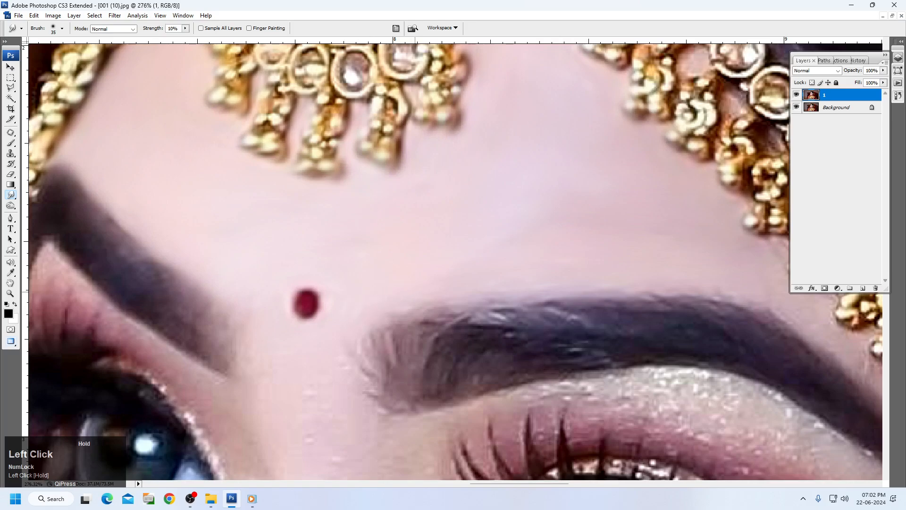
# Smudge the skin between the eyebrows and along the lid below the left eyebrow with a 45 px brush
pyautogui.press(']')
pyautogui.press(']')
pyautogui.moveTo(259, 366)
pyautogui.mouseDown()
pyautogui.moveTo(250, 389)
pyautogui.moveTo(303, 421)
pyautogui.moveTo(333, 370)
pyautogui.moveTo(352, 405)
pyautogui.moveTo(426, 450)
pyautogui.moveTo(308, 448)
pyautogui.moveTo(330, 460)
pyautogui.mouseUp()
pyautogui.moveTo(142, 356); pyautogui.dragTo(109, 318)
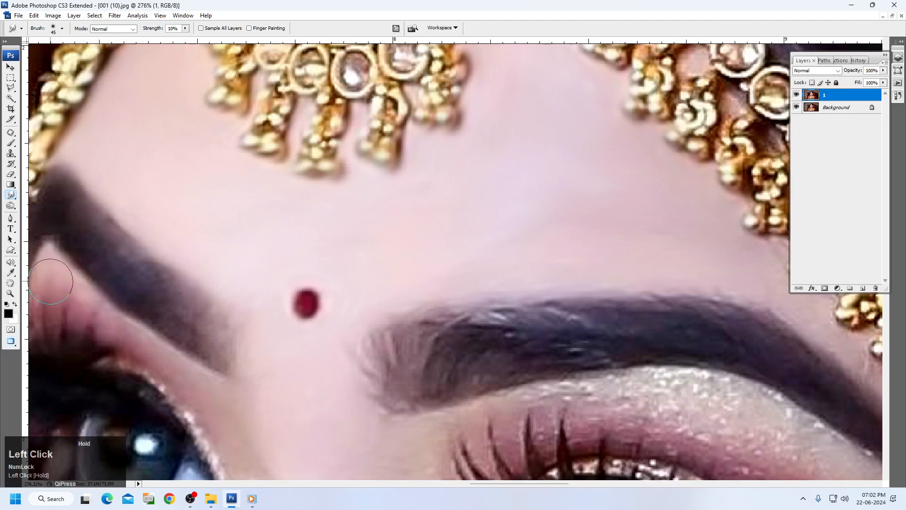
pyautogui.moveTo(192, 383); pyautogui.dragTo(224, 398)
pyautogui.moveTo(330, 363); pyautogui.dragTo(555, 289)
pyautogui.moveTo(438, 339); pyautogui.dragTo(435, 347)
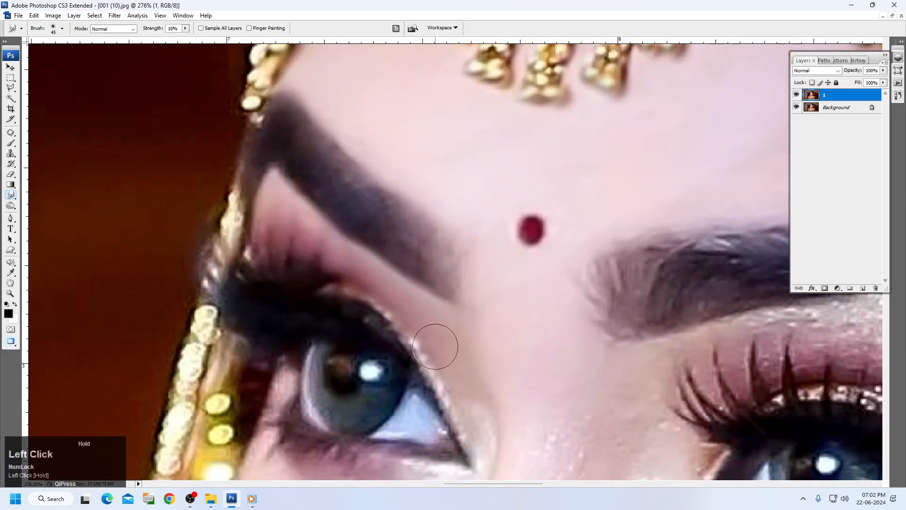
# Smudge the skin beneath the left eye and along the upper outer edge of the left cheek
pyautogui.moveTo(536, 429)
pyautogui.mouseDown()
pyautogui.moveTo(549, 308)
pyautogui.moveTo(532, 198)
pyautogui.mouseUp()
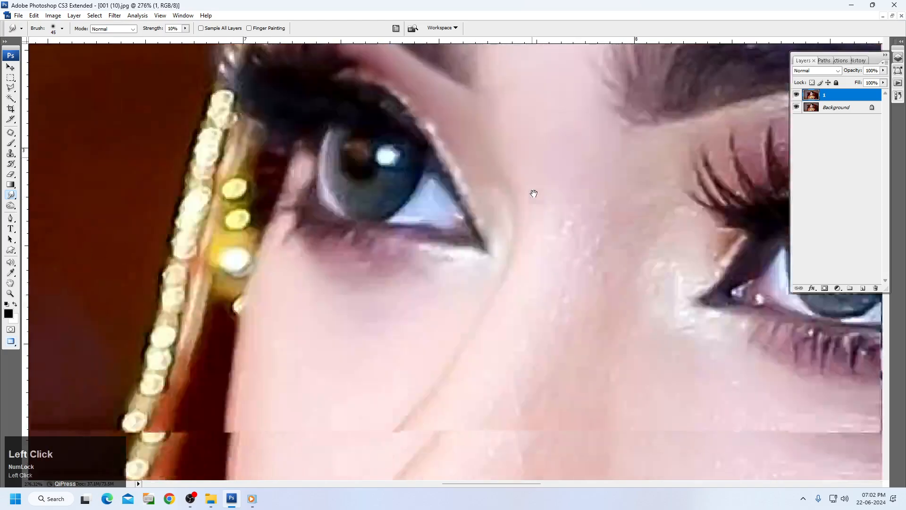
pyautogui.moveTo(474, 269)
pyautogui.mouseDown()
pyautogui.moveTo(349, 280)
pyautogui.moveTo(281, 242)
pyautogui.mouseUp()
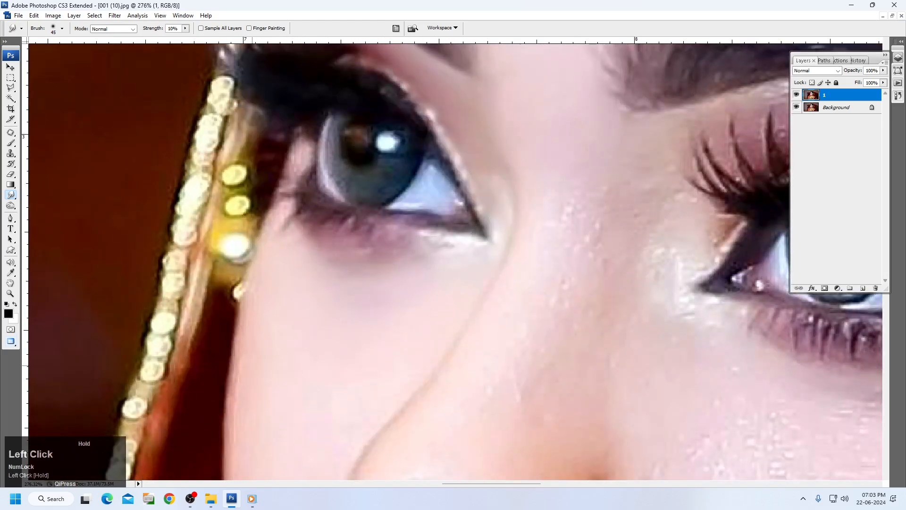
pyautogui.moveTo(250, 436); pyautogui.dragTo(261, 304)
# Smudge the cheek skin beside the nose, the nose outline and the highlight on the nose tip
pyautogui.moveTo(336, 388); pyautogui.dragTo(321, 236)
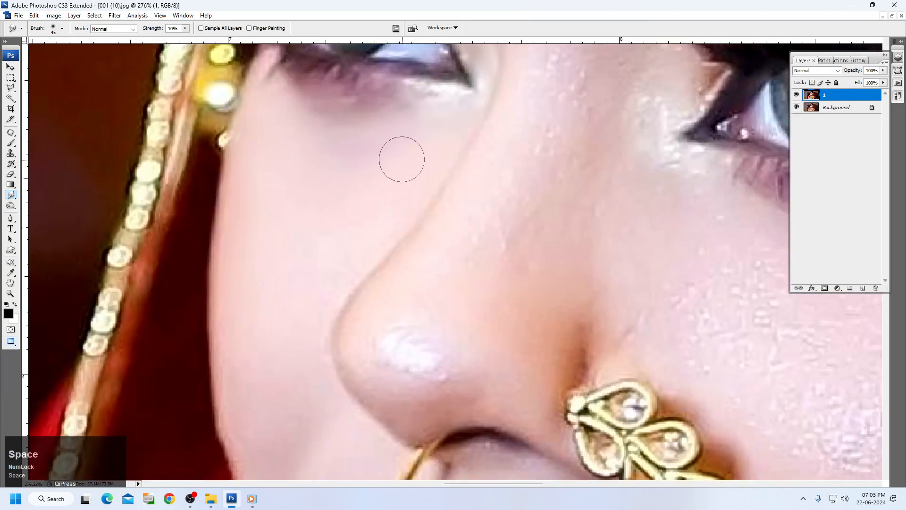
pyautogui.moveTo(386, 236); pyautogui.dragTo(440, 146)
pyautogui.moveTo(329, 316)
pyautogui.mouseDown()
pyautogui.moveTo(381, 235)
pyautogui.moveTo(343, 289)
pyautogui.mouseUp()
pyautogui.moveTo(325, 386); pyautogui.dragTo(395, 347)
pyautogui.moveTo(373, 388)
pyautogui.mouseDown()
pyautogui.moveTo(410, 429)
pyautogui.moveTo(524, 413)
pyautogui.moveTo(508, 415)
pyautogui.moveTo(554, 366)
pyautogui.moveTo(488, 339)
pyautogui.moveTo(485, 289)
pyautogui.moveTo(362, 330)
pyautogui.mouseUp()
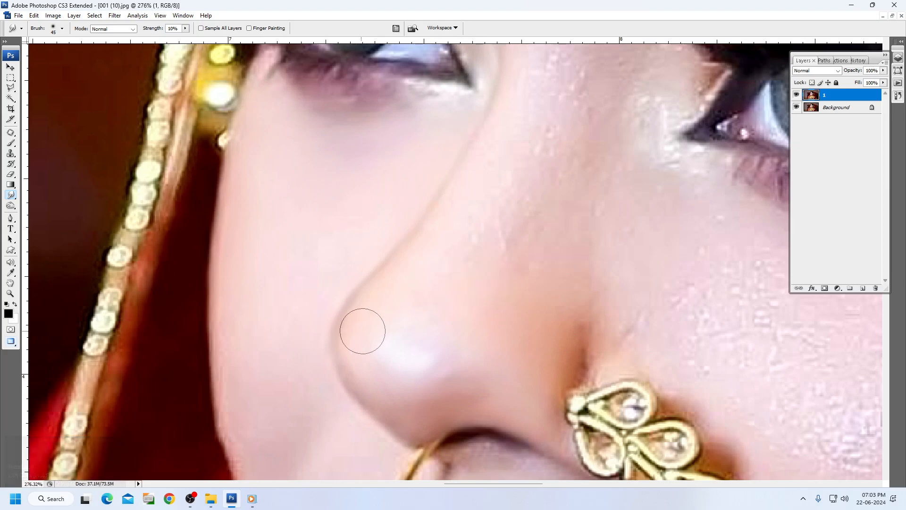
# Smudge the left cheek along its outer edge down to the level of the lips
pyautogui.moveTo(224, 222)
pyautogui.mouseDown()
pyautogui.moveTo(247, 461)
pyautogui.moveTo(211, 441)
pyautogui.moveTo(190, 445)
pyautogui.moveTo(218, 432)
pyautogui.mouseUp()
pyautogui.moveTo(305, 409); pyautogui.dragTo(301, 255)
pyautogui.moveTo(248, 267)
pyautogui.mouseDown()
pyautogui.moveTo(226, 283)
pyautogui.moveTo(241, 278)
pyautogui.moveTo(273, 420)
pyautogui.moveTo(258, 341)
pyautogui.mouseUp()
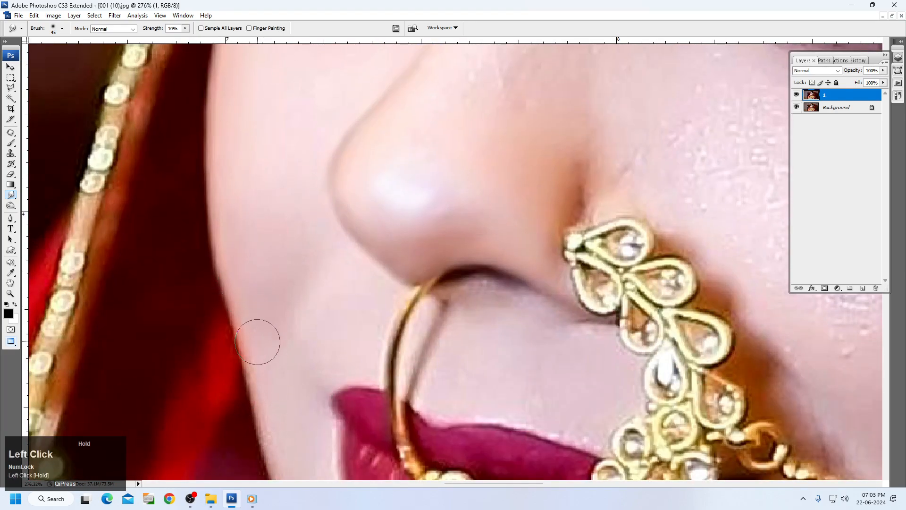
pyautogui.moveTo(263, 377)
pyautogui.mouseDown()
pyautogui.moveTo(253, 333)
pyautogui.moveTo(316, 303)
pyautogui.moveTo(330, 255)
pyautogui.mouseUp()
# Smudge the skin between the nostril and the upper lip, inside the nose ring
pyautogui.moveTo(426, 352)
pyautogui.mouseDown()
pyautogui.moveTo(438, 303)
pyautogui.moveTo(417, 347)
pyautogui.moveTo(437, 405)
pyautogui.moveTo(455, 395)
pyautogui.mouseUp()
pyautogui.moveTo(454, 361); pyautogui.dragTo(476, 306)
pyautogui.moveTo(454, 292)
pyautogui.mouseDown()
pyautogui.moveTo(503, 299)
pyautogui.moveTo(594, 341)
pyautogui.moveTo(566, 320)
pyautogui.moveTo(621, 368)
pyautogui.moveTo(599, 429)
pyautogui.mouseUp()
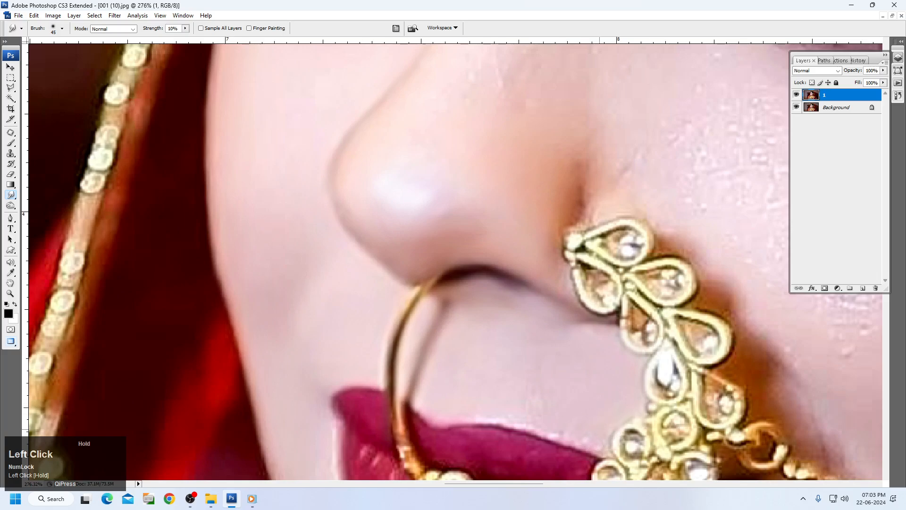
# Smudge the skin above the upper lip and along the face edge beside the left mouth corner
pyautogui.moveTo(500, 403)
pyautogui.mouseDown()
pyautogui.moveTo(464, 399)
pyautogui.moveTo(568, 411)
pyautogui.moveTo(561, 426)
pyautogui.moveTo(538, 392)
pyautogui.moveTo(498, 408)
pyautogui.moveTo(546, 379)
pyautogui.mouseUp()
pyautogui.moveTo(514, 347)
pyautogui.mouseDown()
pyautogui.moveTo(499, 305)
pyautogui.moveTo(479, 299)
pyautogui.mouseUp()
pyautogui.press('space')
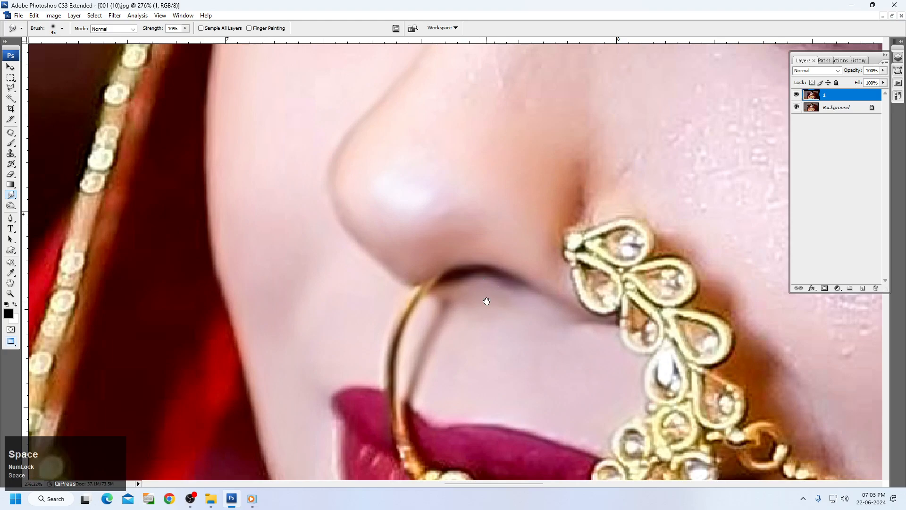
pyautogui.moveTo(409, 389)
pyautogui.mouseDown()
pyautogui.moveTo(377, 142)
pyautogui.moveTo(381, 105)
pyautogui.mouseUp()
pyautogui.moveTo(261, 166); pyautogui.dragTo(259, 196)
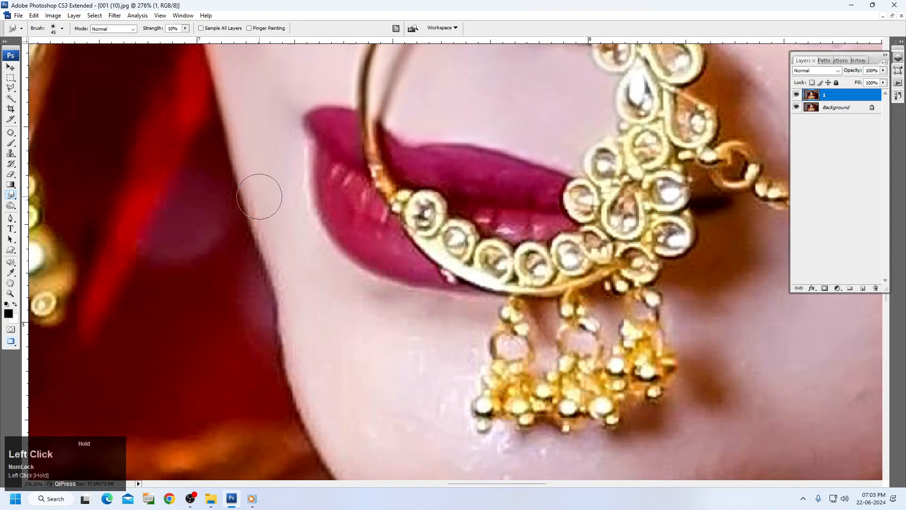
pyautogui.moveTo(282, 261); pyautogui.dragTo(275, 228)
pyautogui.moveTo(291, 147)
pyautogui.mouseDown()
pyautogui.moveTo(319, 284)
pyautogui.moveTo(335, 283)
pyautogui.moveTo(341, 296)
pyautogui.mouseUp()
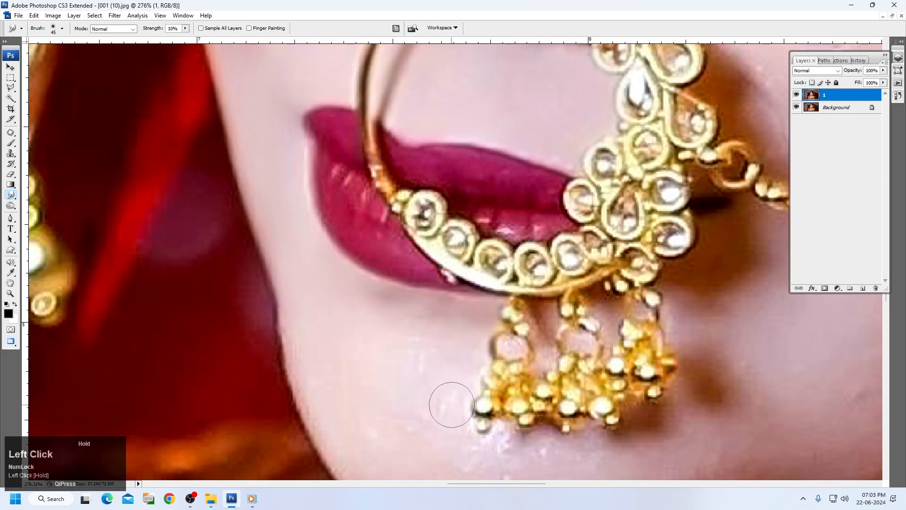
# Smudge the chin skin below the lips and under the nose ring's hanging beads, down to the jawline
pyautogui.moveTo(452, 405)
pyautogui.mouseDown()
pyautogui.moveTo(421, 361)
pyautogui.moveTo(379, 353)
pyautogui.moveTo(345, 375)
pyautogui.moveTo(312, 380)
pyautogui.mouseUp()
pyautogui.moveTo(394, 429)
pyautogui.mouseDown()
pyautogui.moveTo(432, 413)
pyautogui.moveTo(368, 382)
pyautogui.moveTo(299, 251)
pyautogui.mouseUp()
pyautogui.press('space')
pyautogui.moveTo(225, 251)
pyautogui.mouseDown()
pyautogui.moveTo(228, 225)
pyautogui.moveTo(283, 329)
pyautogui.moveTo(336, 320)
pyautogui.moveTo(360, 289)
pyautogui.moveTo(421, 285)
pyautogui.mouseUp()
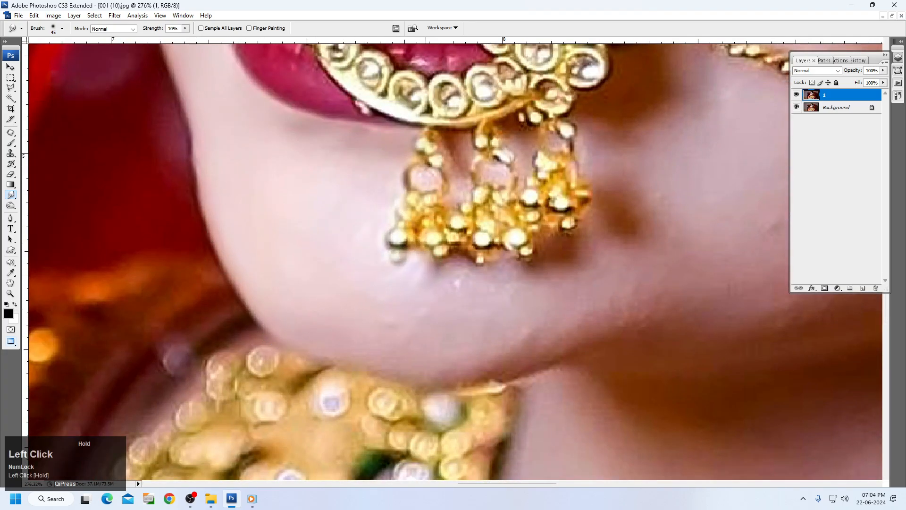
pyautogui.moveTo(431, 362)
pyautogui.mouseDown()
pyautogui.moveTo(415, 361)
pyautogui.moveTo(548, 335)
pyautogui.moveTo(468, 308)
pyautogui.mouseUp()
pyautogui.moveTo(392, 307); pyautogui.dragTo(423, 278)
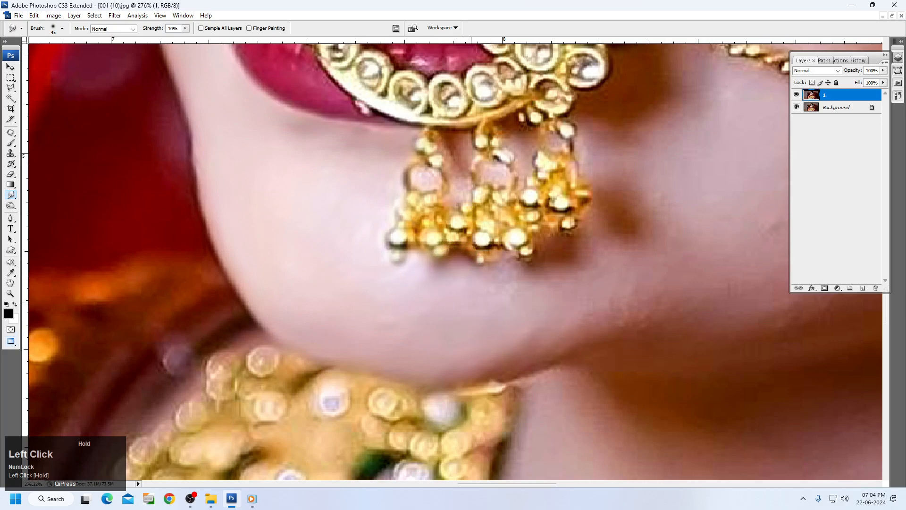
pyautogui.moveTo(515, 259); pyautogui.dragTo(501, 282)
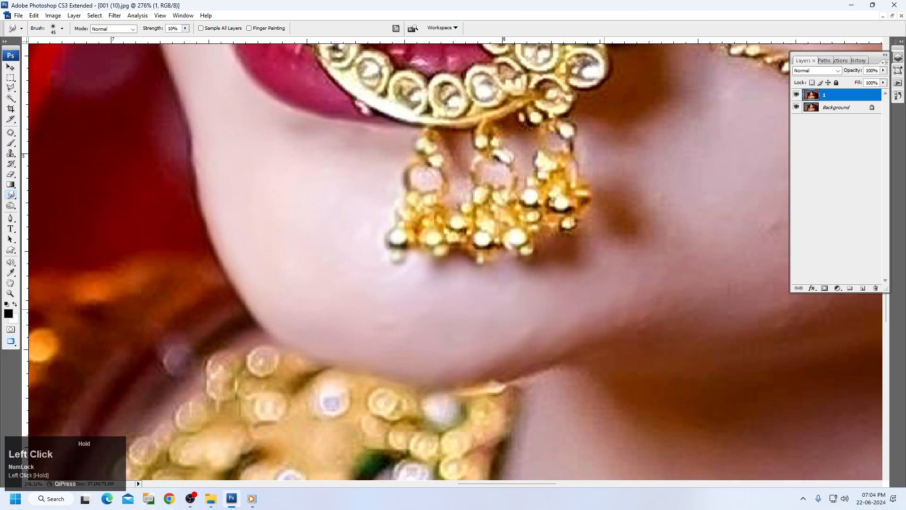
pyautogui.moveTo(517, 350)
pyautogui.mouseDown()
pyautogui.moveTo(715, 299)
pyautogui.moveTo(515, 338)
pyautogui.moveTo(541, 320)
pyautogui.mouseUp()
pyautogui.moveTo(542, 319)
pyautogui.mouseDown()
pyautogui.moveTo(540, 330)
pyautogui.moveTo(358, 315)
pyautogui.mouseUp()
# Enlarge the Smudge brush to 70 and smooth the side and bridge of the nose up to between the eyes
pyautogui.press('space')
pyautogui.moveTo(637, 263); pyautogui.dragTo(418, 370)
pyautogui.rightClick(370, 239)
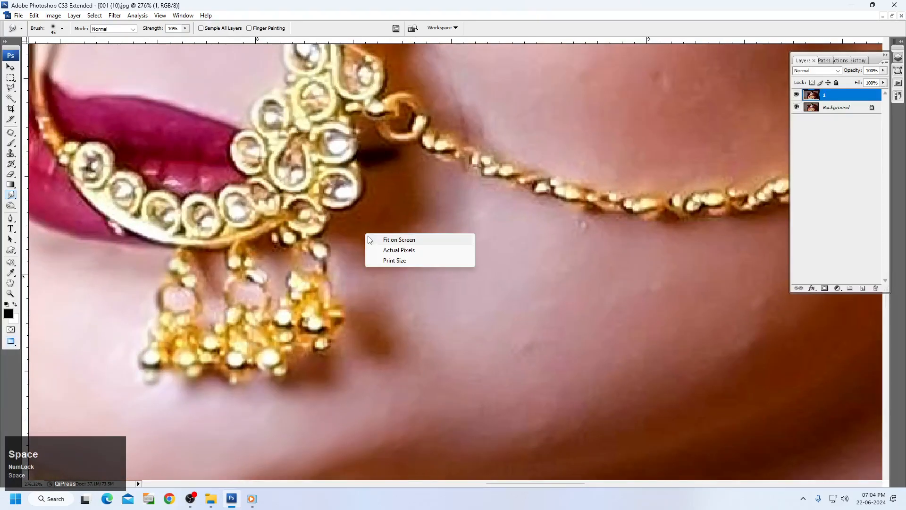
pyautogui.click(399, 239)
pyautogui.hotkey('ctrl', 'space')
pyautogui.moveTo(350, 115); pyautogui.dragTo(618, 321)
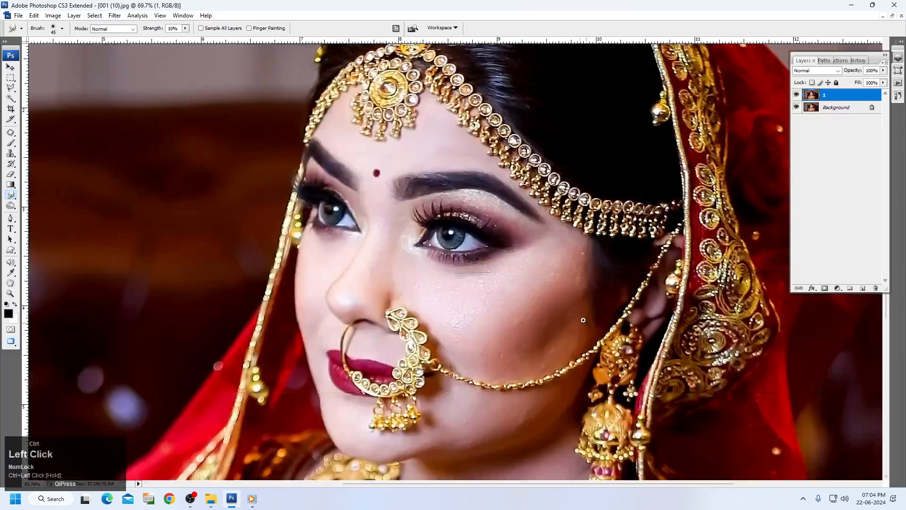
pyautogui.moveTo(267, 141); pyautogui.dragTo(781, 491)
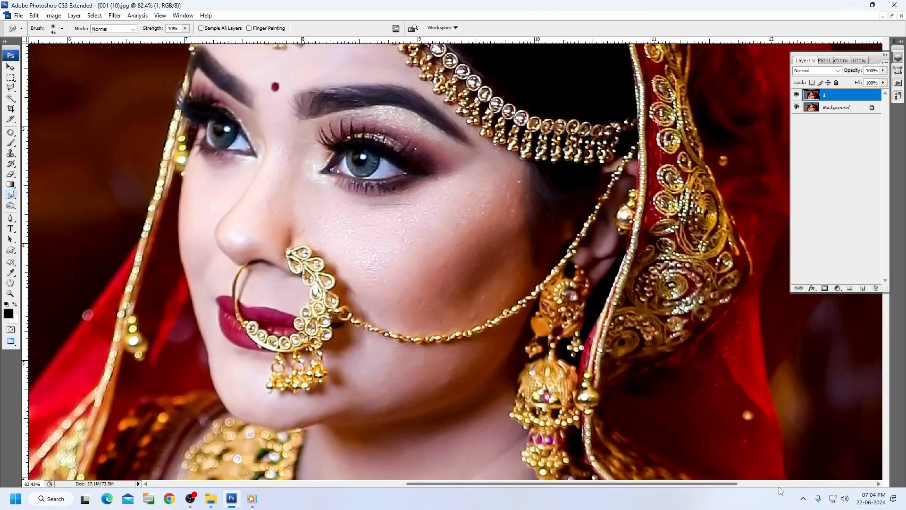
pyautogui.press('r')
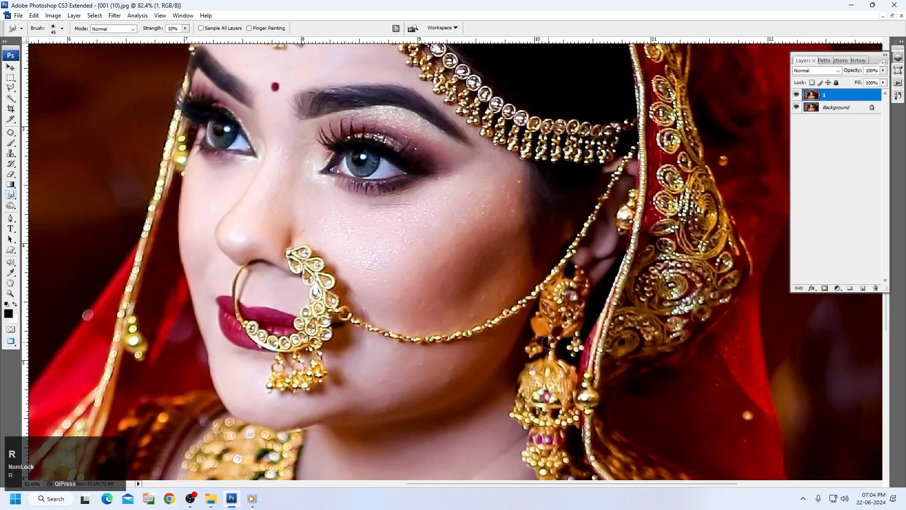
pyautogui.hotkey('ctrl', 'space')
pyautogui.moveTo(228, 79); pyautogui.dragTo(526, 326)
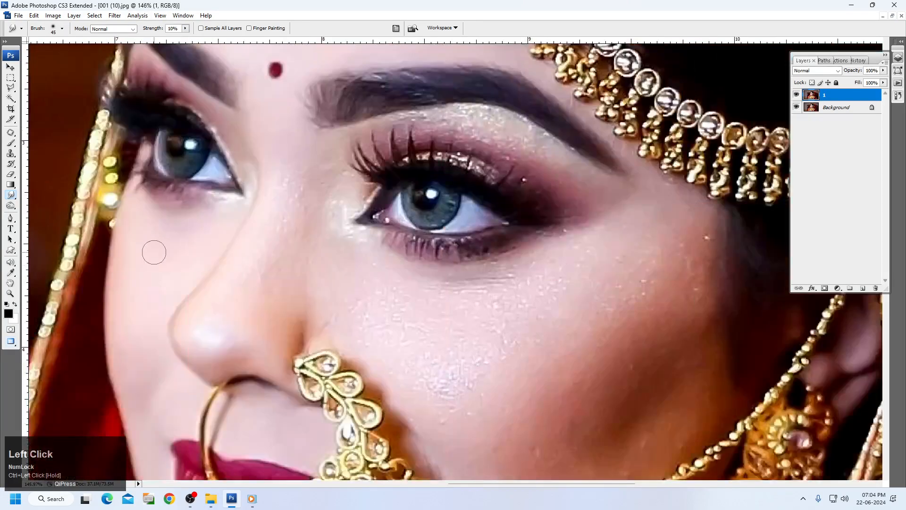
pyautogui.press(']')
pyautogui.press(']')
pyautogui.press(']')
pyautogui.moveTo(263, 246); pyautogui.dragTo(248, 283)
pyautogui.moveTo(275, 233); pyautogui.dragTo(283, 175)
pyautogui.moveTo(287, 206); pyautogui.dragTo(287, 206)
# Smudge the skin from the right eye's inner corner, beneath the eye and across the glittery upper cheek
pyautogui.moveTo(288, 158)
pyautogui.mouseDown()
pyautogui.moveTo(324, 178)
pyautogui.moveTo(330, 218)
pyautogui.moveTo(334, 198)
pyautogui.moveTo(340, 243)
pyautogui.moveTo(354, 247)
pyautogui.mouseUp()
pyautogui.moveTo(327, 284)
pyautogui.mouseDown()
pyautogui.moveTo(335, 323)
pyautogui.moveTo(352, 329)
pyautogui.moveTo(340, 318)
pyautogui.moveTo(350, 323)
pyautogui.moveTo(339, 320)
pyautogui.moveTo(328, 332)
pyautogui.moveTo(346, 316)
pyautogui.moveTo(334, 314)
pyautogui.moveTo(351, 281)
pyautogui.moveTo(384, 277)
pyautogui.moveTo(359, 274)
pyautogui.moveTo(397, 329)
pyautogui.moveTo(361, 340)
pyautogui.moveTo(387, 337)
pyautogui.moveTo(377, 328)
pyautogui.moveTo(398, 362)
pyautogui.moveTo(434, 351)
pyautogui.moveTo(423, 319)
pyautogui.moveTo(453, 288)
pyautogui.moveTo(446, 299)
pyautogui.moveTo(501, 290)
pyautogui.moveTo(500, 270)
pyautogui.moveTo(489, 286)
pyautogui.moveTo(585, 248)
pyautogui.moveTo(483, 291)
pyautogui.moveTo(466, 291)
pyautogui.moveTo(490, 281)
pyautogui.moveTo(427, 288)
pyautogui.mouseUp()
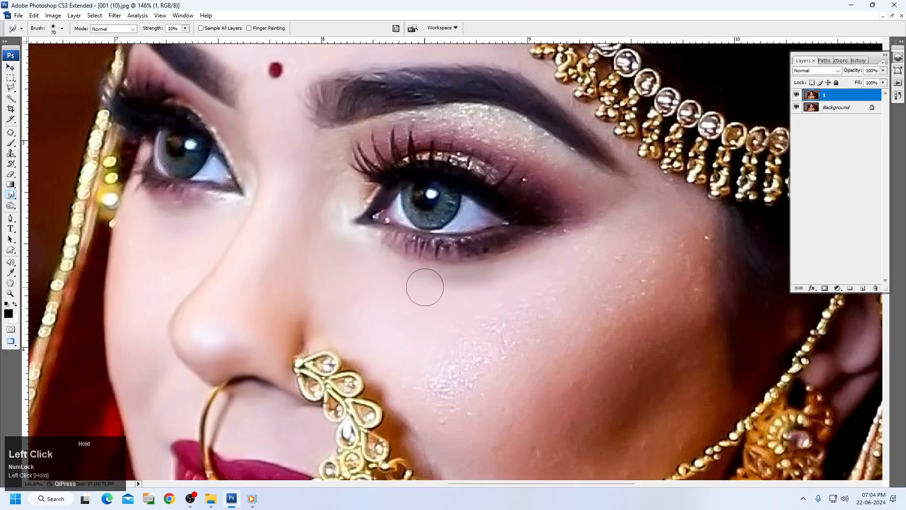
pyautogui.moveTo(519, 277)
pyautogui.mouseDown()
pyautogui.moveTo(501, 269)
pyautogui.moveTo(485, 279)
pyautogui.moveTo(546, 303)
pyautogui.moveTo(512, 324)
pyautogui.mouseUp()
pyautogui.moveTo(442, 407); pyautogui.dragTo(388, 378)
# Reduce the Smudge brush to 45 and smooth the glittery skin between the right eyebrow and the upper eyelid
pyautogui.press('space')
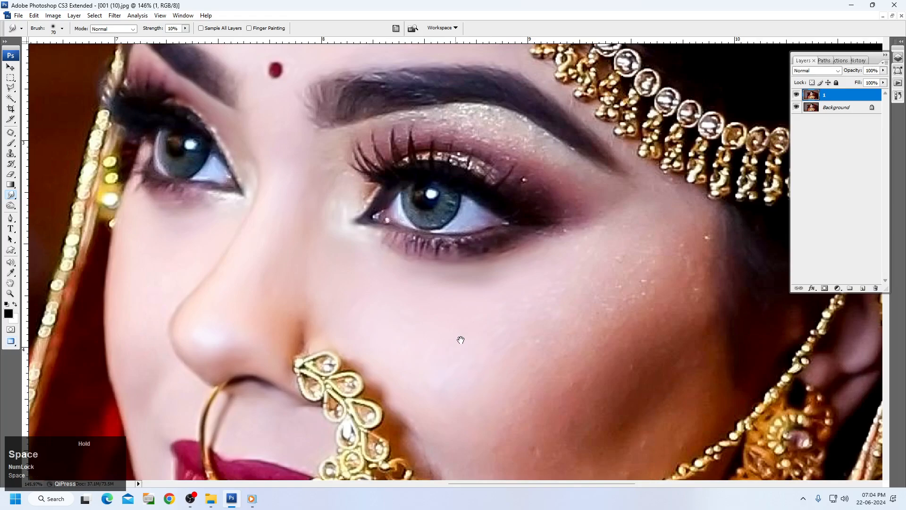
pyautogui.hotkey('ctrl', 'space')
pyautogui.moveTo(199, 140); pyautogui.dragTo(901, 240)
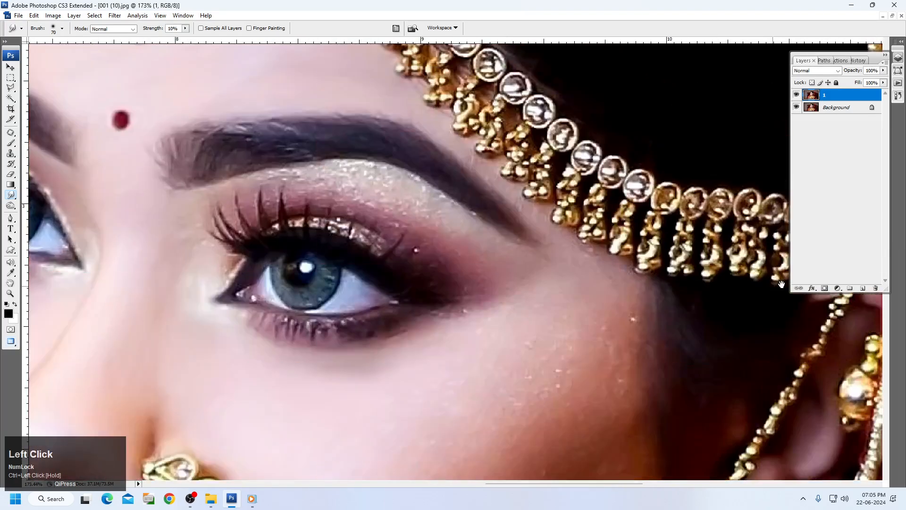
pyautogui.moveTo(90, 111)
pyautogui.mouseDown()
pyautogui.moveTo(265, 156)
pyautogui.moveTo(576, 313)
pyautogui.mouseUp()
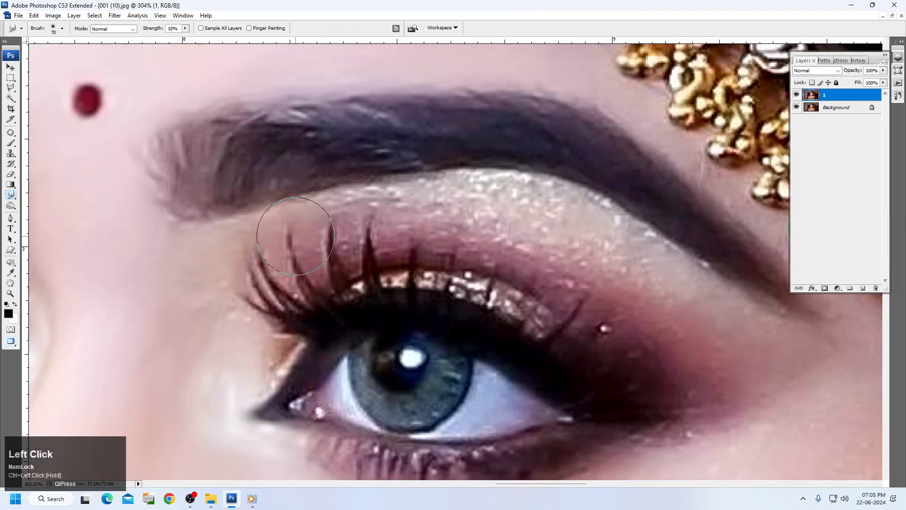
pyautogui.press('[')
pyautogui.press('[')
pyautogui.press('[')
pyautogui.moveTo(232, 309)
pyautogui.mouseDown()
pyautogui.moveTo(217, 322)
pyautogui.moveTo(263, 358)
pyautogui.moveTo(259, 375)
pyautogui.moveTo(205, 383)
pyautogui.moveTo(199, 400)
pyautogui.mouseUp()
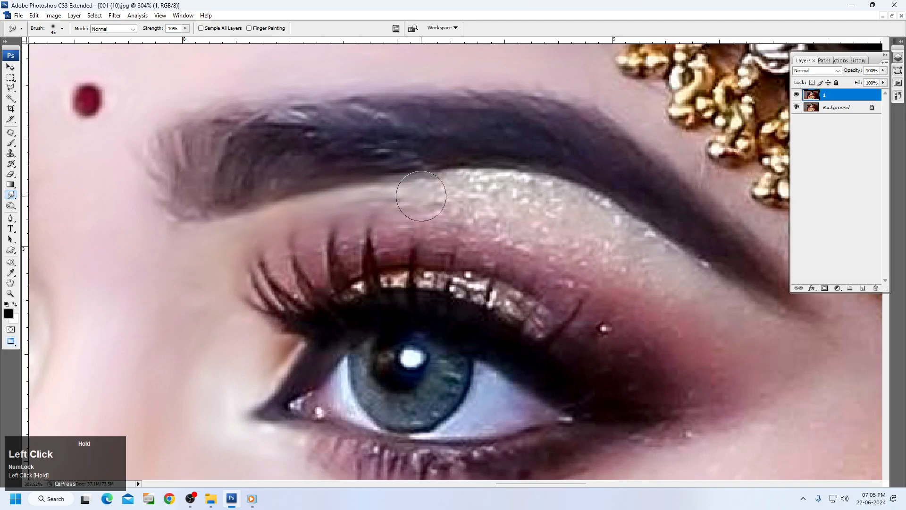
pyautogui.moveTo(439, 197)
pyautogui.mouseDown()
pyautogui.moveTo(559, 191)
pyautogui.moveTo(667, 277)
pyautogui.moveTo(641, 247)
pyautogui.moveTo(528, 203)
pyautogui.moveTo(445, 192)
pyautogui.moveTo(453, 189)
pyautogui.moveTo(378, 205)
pyautogui.moveTo(554, 224)
pyautogui.moveTo(582, 267)
pyautogui.moveTo(544, 226)
pyautogui.moveTo(424, 208)
pyautogui.moveTo(373, 236)
pyautogui.mouseUp()
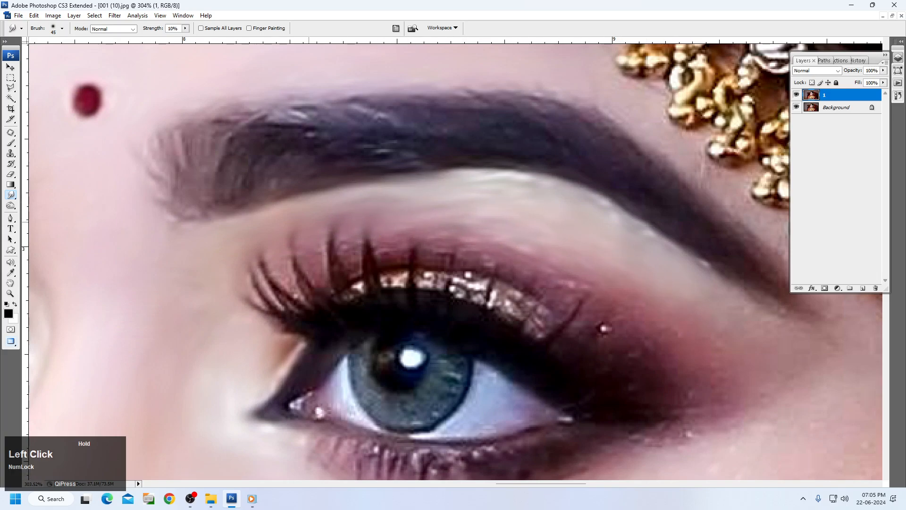
pyautogui.moveTo(601, 224)
pyautogui.mouseDown()
pyautogui.moveTo(644, 240)
pyautogui.moveTo(735, 303)
pyautogui.mouseUp()
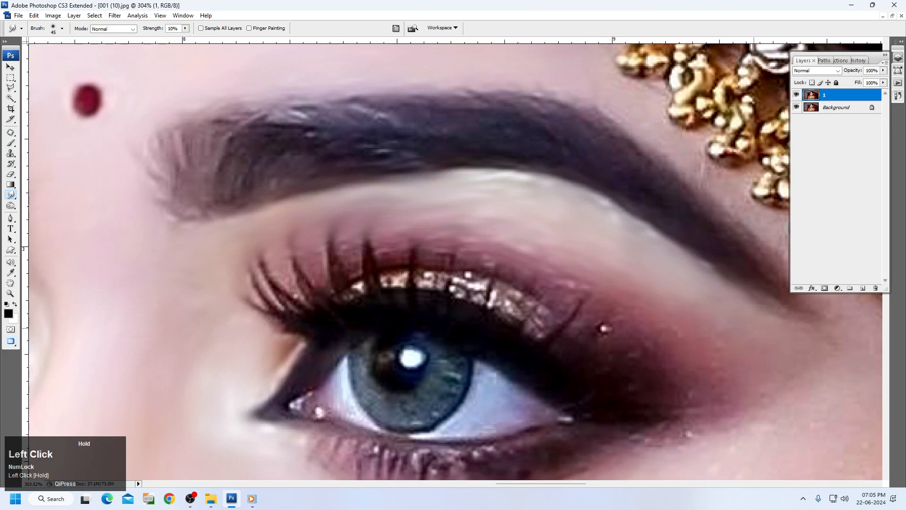
# Smudge the skin at the right eye's outer corner and across the temple below the headpiece
pyautogui.moveTo(675, 452)
pyautogui.mouseDown()
pyautogui.moveTo(758, 388)
pyautogui.moveTo(656, 312)
pyautogui.moveTo(462, 245)
pyautogui.mouseUp()
pyautogui.press('space')
pyautogui.moveTo(371, 320); pyautogui.dragTo(372, 321)
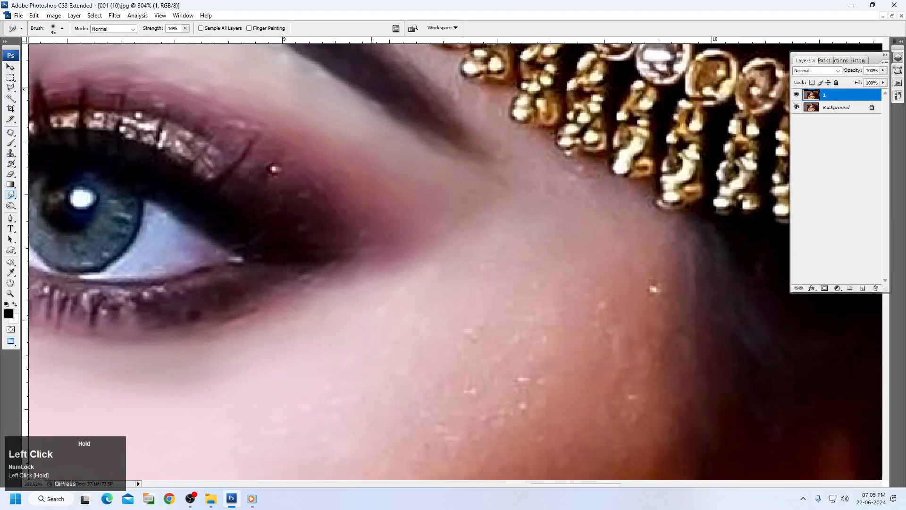
pyautogui.moveTo(548, 210)
pyautogui.mouseDown()
pyautogui.moveTo(532, 177)
pyautogui.moveTo(611, 188)
pyautogui.moveTo(578, 178)
pyautogui.moveTo(630, 222)
pyautogui.mouseUp()
pyautogui.moveTo(661, 252)
pyautogui.mouseDown()
pyautogui.moveTo(629, 310)
pyautogui.moveTo(544, 296)
pyautogui.moveTo(546, 307)
pyautogui.mouseUp()
# Smudge the strip of skin between the outer right eyebrow and the headpiece beads
pyautogui.press('space')
pyautogui.moveTo(476, 199); pyautogui.dragTo(576, 467)
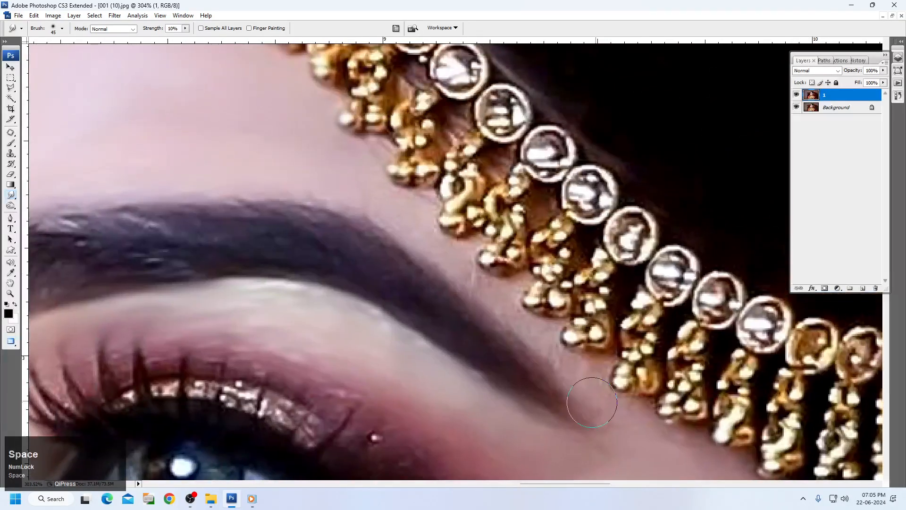
pyautogui.moveTo(608, 386)
pyautogui.mouseDown()
pyautogui.moveTo(586, 363)
pyautogui.moveTo(539, 345)
pyautogui.mouseUp()
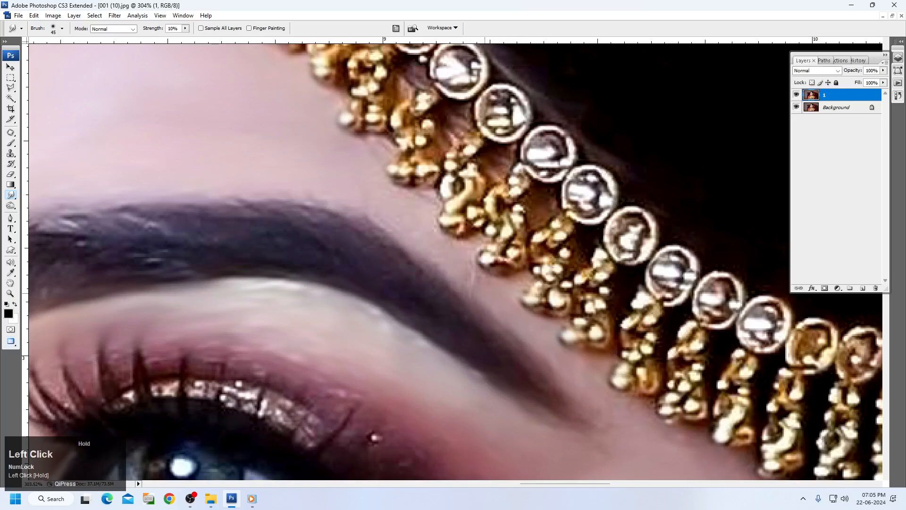
pyautogui.moveTo(485, 293); pyautogui.dragTo(448, 252)
pyautogui.moveTo(405, 202); pyautogui.dragTo(368, 151)
# Smudge the forehead skin above the right eyebrow and around the bindi, up to the headpiece
pyautogui.press('space')
pyautogui.moveTo(392, 199)
pyautogui.mouseDown()
pyautogui.moveTo(489, 259)
pyautogui.moveTo(422, 261)
pyautogui.mouseUp()
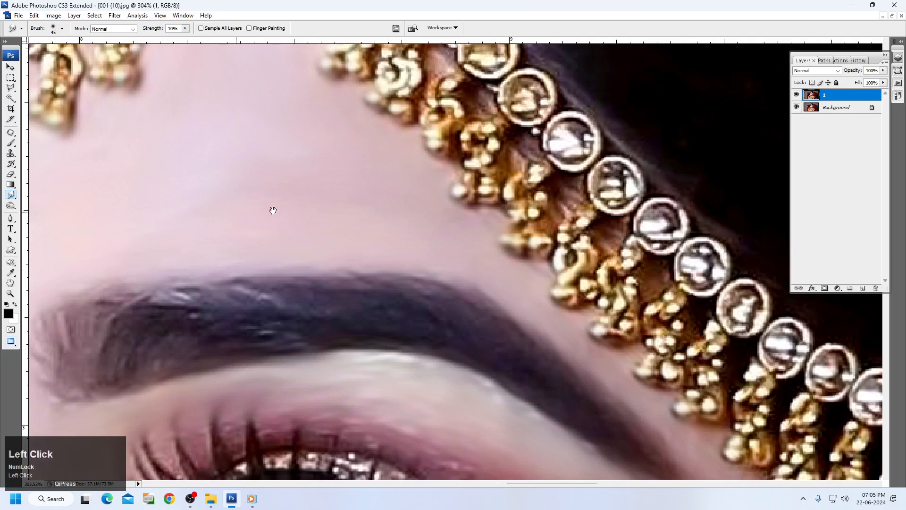
pyautogui.press('space')
pyautogui.moveTo(141, 256)
pyautogui.mouseDown()
pyautogui.moveTo(359, 263)
pyautogui.moveTo(257, 307)
pyautogui.moveTo(222, 348)
pyautogui.mouseUp()
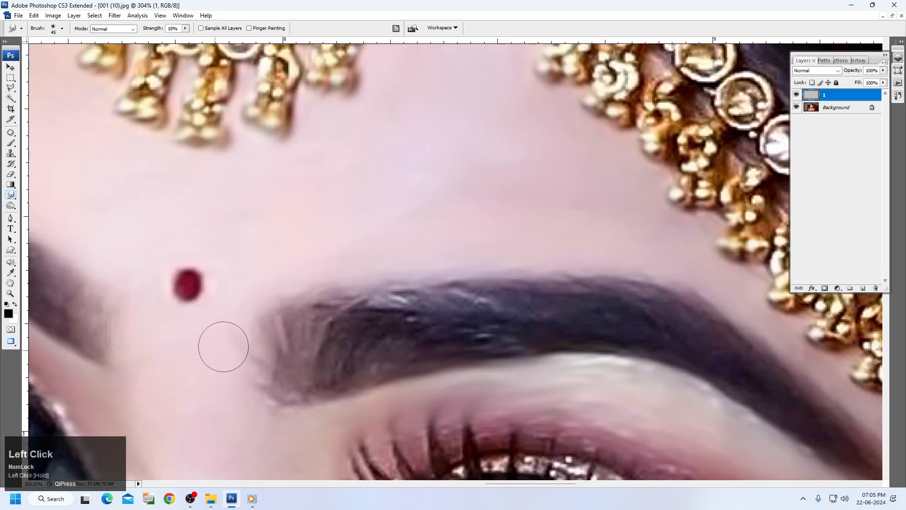
pyautogui.press('space')
pyautogui.moveTo(538, 229)
pyautogui.mouseDown()
pyautogui.moveTo(391, 312)
pyautogui.moveTo(385, 282)
pyautogui.moveTo(284, 297)
pyautogui.moveTo(376, 278)
pyautogui.mouseUp()
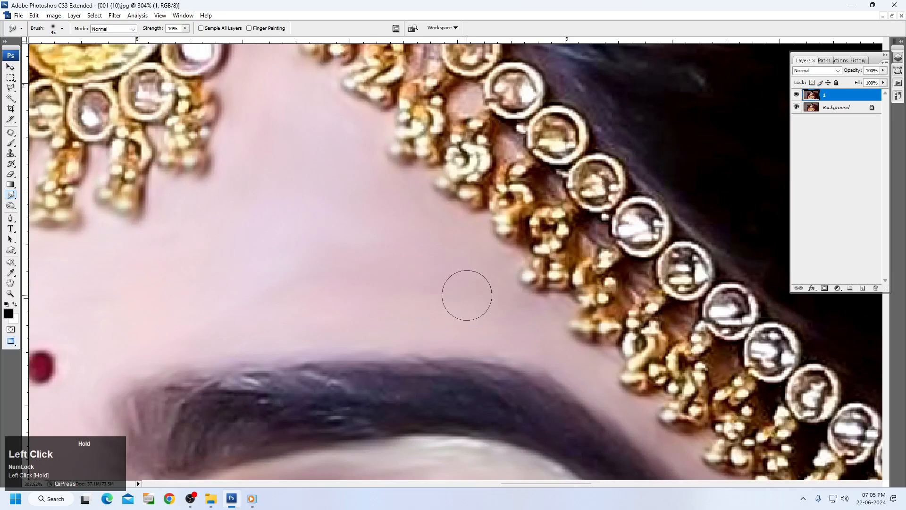
pyautogui.moveTo(467, 295)
pyautogui.mouseDown()
pyautogui.moveTo(358, 265)
pyautogui.moveTo(265, 318)
pyautogui.mouseUp()
# View the image at actual pixels, enlarge the Smudge brush to 100 and smooth the upper cheek beneath the right eye
pyautogui.rightClick(402, 264)
pyautogui.click(433, 280)
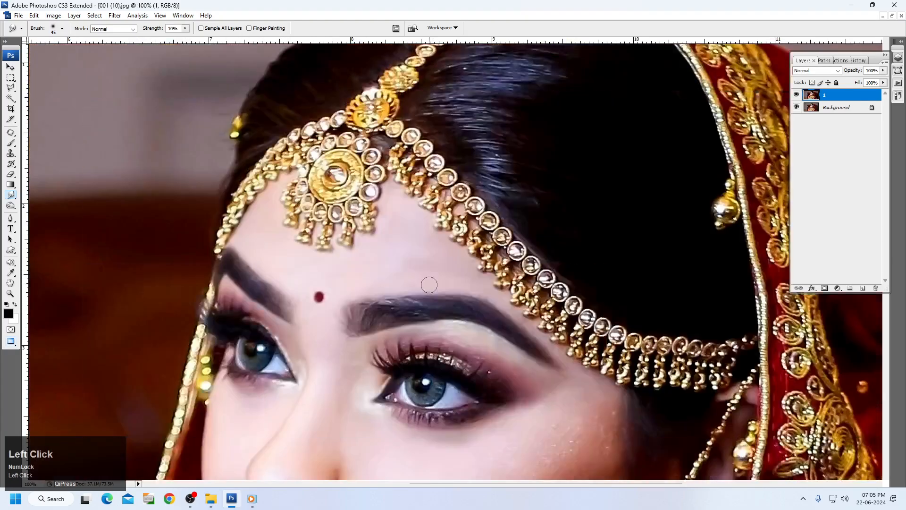
pyautogui.press('space')
pyautogui.moveTo(441, 265); pyautogui.dragTo(476, 128)
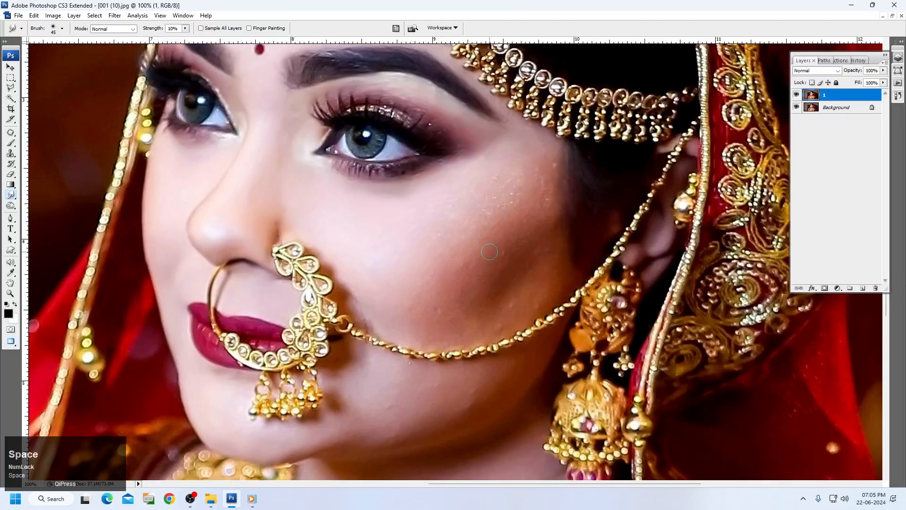
pyautogui.press(']')
pyautogui.press(']')
pyautogui.press(']')
pyautogui.press(']')
pyautogui.moveTo(472, 180)
pyautogui.mouseDown()
pyautogui.moveTo(453, 198)
pyautogui.moveTo(406, 192)
pyautogui.moveTo(379, 203)
pyautogui.mouseUp()
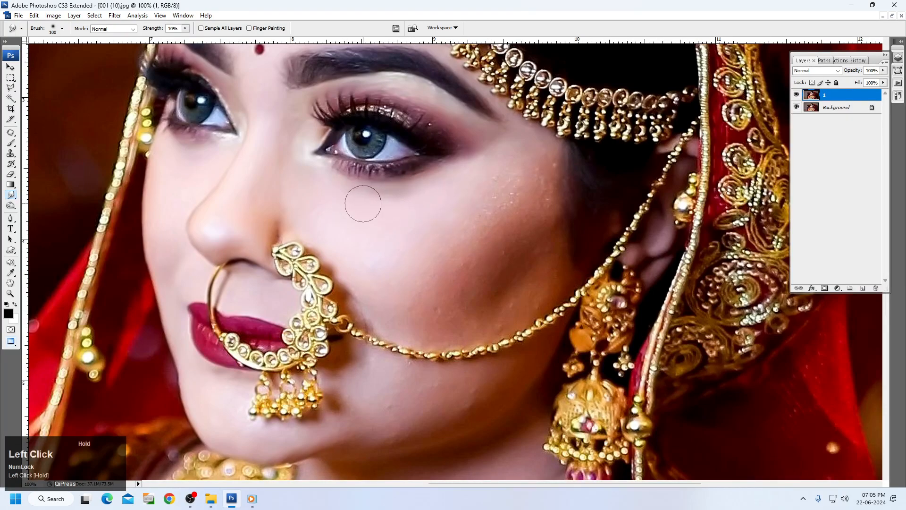
# Patch the skin just beneath the right eye's lower lashes with clean cheek skin
pyautogui.press('j')
pyautogui.moveTo(425, 180); pyautogui.dragTo(403, 180)
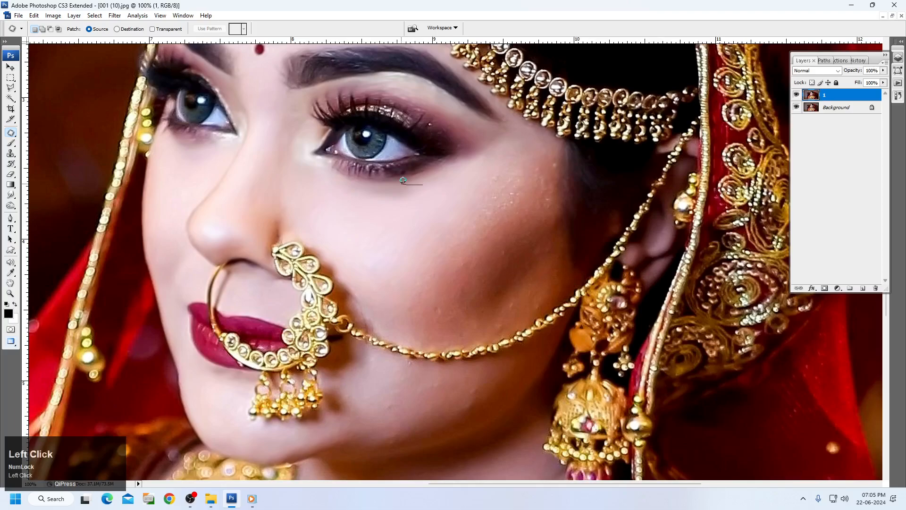
pyautogui.moveTo(347, 177); pyautogui.dragTo(353, 185)
pyautogui.moveTo(372, 193); pyautogui.dragTo(377, 231)
# Enlarge the Smudge brush to 150 and smooth the right cheek, the temple and the skin below the nose chain
pyautogui.press('r')
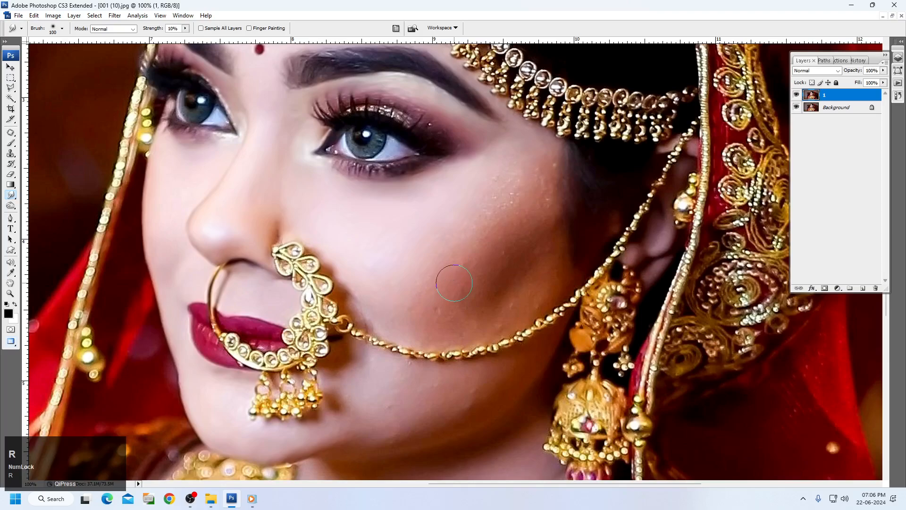
pyautogui.press(']')
pyautogui.press(']')
pyautogui.moveTo(441, 259)
pyautogui.mouseDown()
pyautogui.moveTo(433, 260)
pyautogui.moveTo(450, 254)
pyautogui.mouseUp()
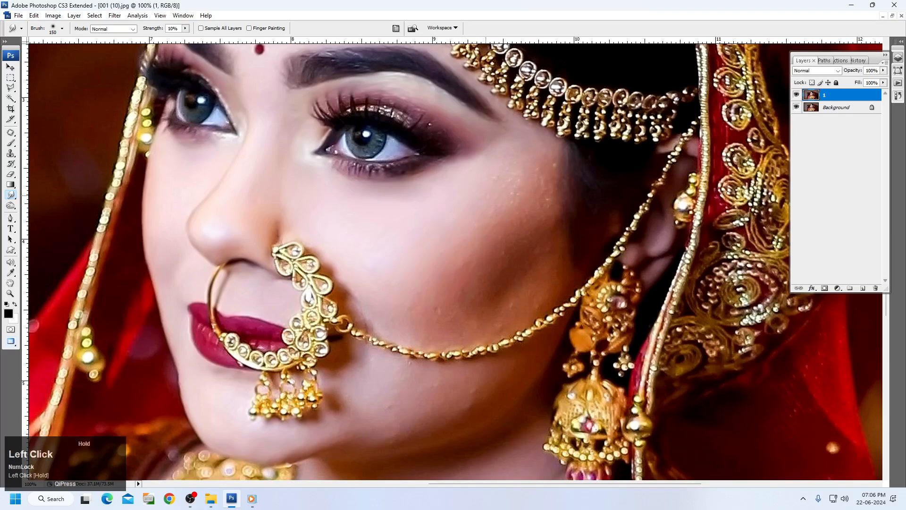
pyautogui.moveTo(486, 195)
pyautogui.mouseDown()
pyautogui.moveTo(498, 200)
pyautogui.moveTo(531, 170)
pyautogui.moveTo(536, 197)
pyautogui.moveTo(486, 243)
pyautogui.moveTo(400, 273)
pyautogui.moveTo(410, 313)
pyautogui.moveTo(478, 317)
pyautogui.moveTo(441, 318)
pyautogui.moveTo(502, 255)
pyautogui.moveTo(543, 266)
pyautogui.moveTo(517, 307)
pyautogui.mouseUp()
pyautogui.moveTo(424, 364)
pyautogui.mouseDown()
pyautogui.moveTo(391, 384)
pyautogui.moveTo(364, 374)
pyautogui.moveTo(366, 398)
pyautogui.moveTo(392, 412)
pyautogui.moveTo(450, 390)
pyautogui.moveTo(370, 431)
pyautogui.moveTo(385, 389)
pyautogui.moveTo(405, 380)
pyautogui.mouseUp()
pyautogui.moveTo(428, 306)
pyautogui.mouseDown()
pyautogui.moveTo(416, 334)
pyautogui.moveTo(391, 320)
pyautogui.moveTo(464, 322)
pyautogui.moveTo(506, 303)
pyautogui.moveTo(536, 256)
pyautogui.moveTo(526, 269)
pyautogui.mouseUp()
pyautogui.moveTo(545, 186)
pyautogui.mouseDown()
pyautogui.moveTo(544, 169)
pyautogui.moveTo(419, 289)
pyautogui.mouseUp()
# Smudge the neck skin above the necklace and the jaw area beside the earring
pyautogui.scroll(-3, 516, 217)
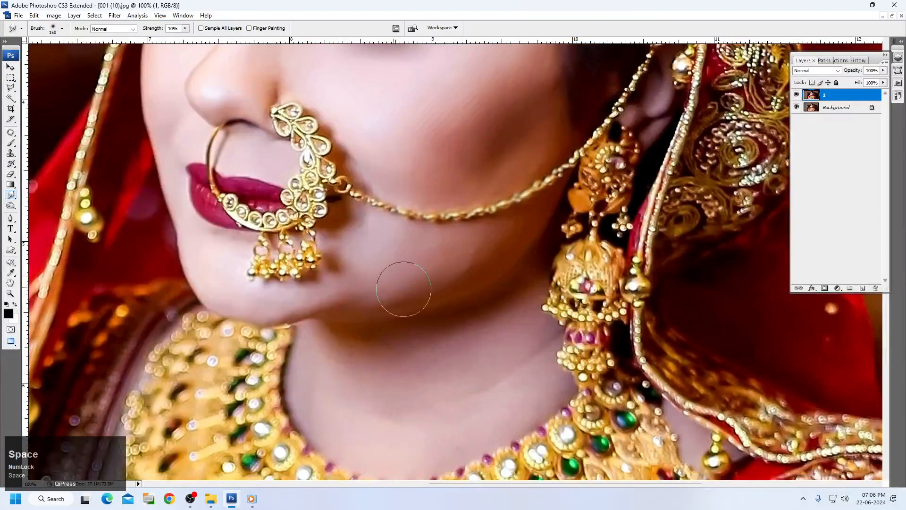
pyautogui.moveTo(415, 350); pyautogui.dragTo(326, 346)
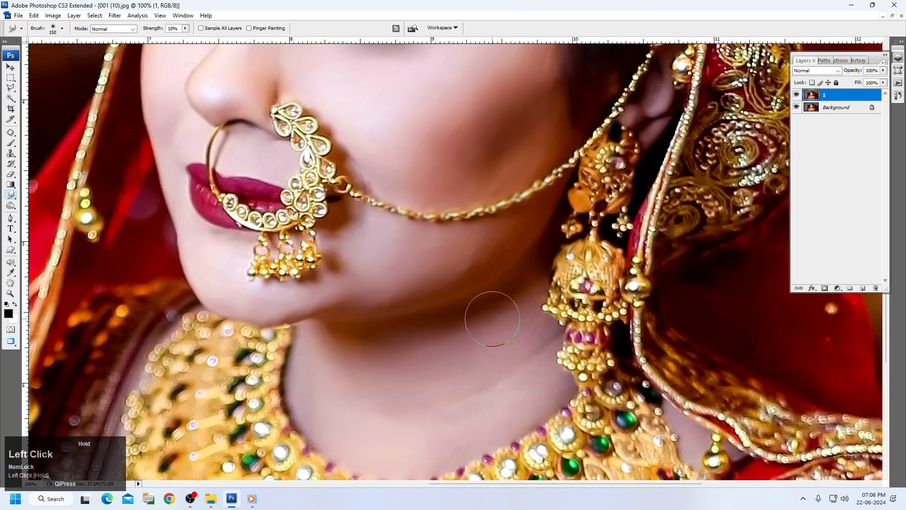
pyautogui.moveTo(542, 259)
pyautogui.mouseDown()
pyautogui.moveTo(522, 327)
pyautogui.moveTo(522, 376)
pyautogui.moveTo(546, 390)
pyautogui.moveTo(496, 374)
pyautogui.moveTo(525, 269)
pyautogui.mouseUp()
pyautogui.moveTo(470, 349)
pyautogui.mouseDown()
pyautogui.moveTo(542, 323)
pyautogui.moveTo(373, 346)
pyautogui.moveTo(352, 325)
pyautogui.mouseUp()
# Compare the retouched portrait with the original by toggling the visibility of layer 1
pyautogui.press('space')
pyautogui.rightClick(426, 232)
pyautogui.click(447, 250)
pyautogui.press('space')
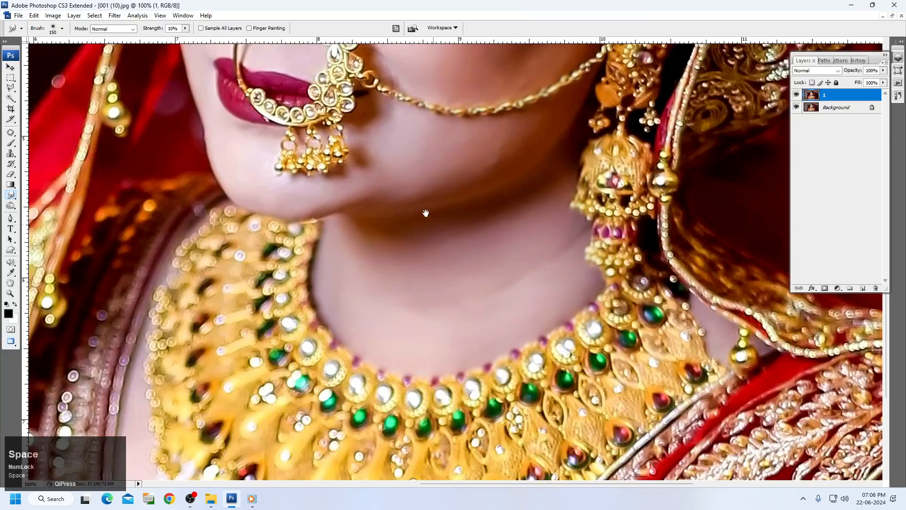
pyautogui.rightClick(418, 198)
pyautogui.click(435, 205)
pyautogui.press('v')
pyautogui.keyDown('ctrl'); pyautogui.click(615, 229); pyautogui.keyUp('ctrl')
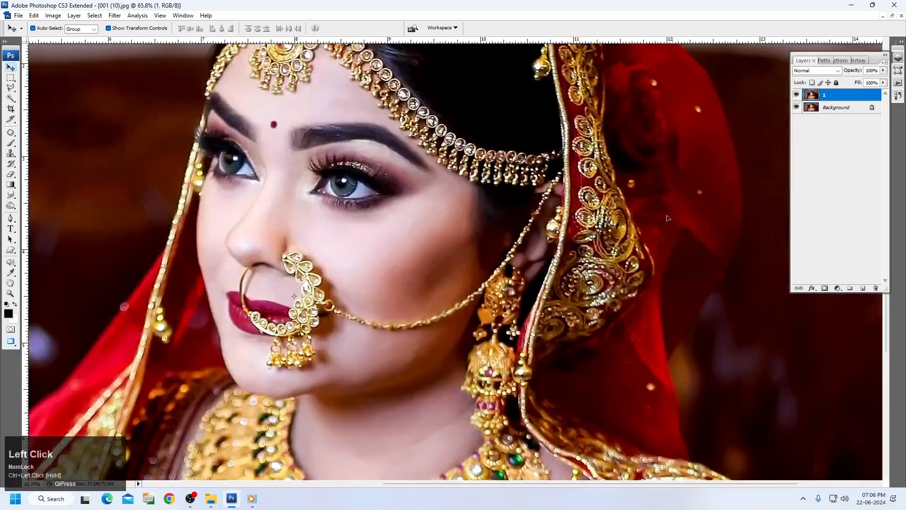
pyautogui.click(796, 96)
pyautogui.click(796, 95)
pyautogui.click(796, 94)
pyautogui.click(795, 94)
# Open the SkinFiner filter on layer 1 and sample skin colours from the cheek and nose for the skin mask
pyautogui.click(114, 16)
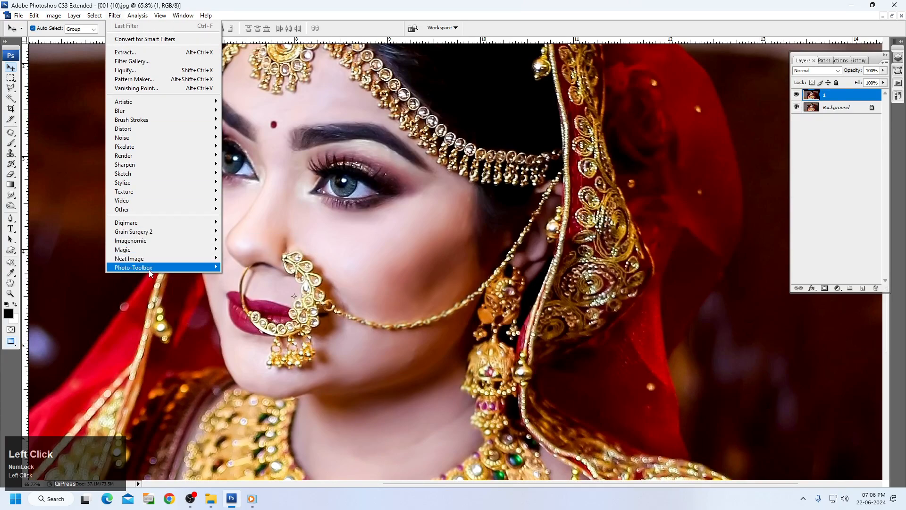
pyautogui.moveTo(151, 267)
pyautogui.click(243, 268)
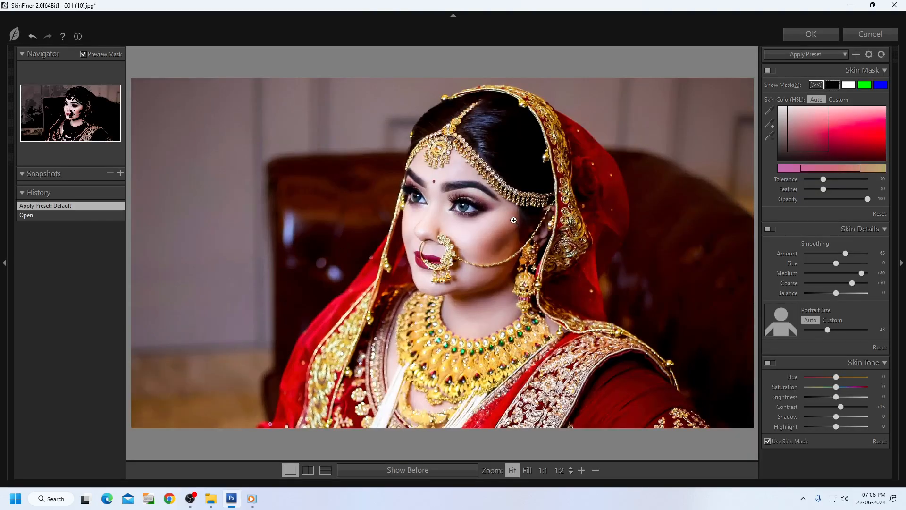
pyautogui.click(514, 220)
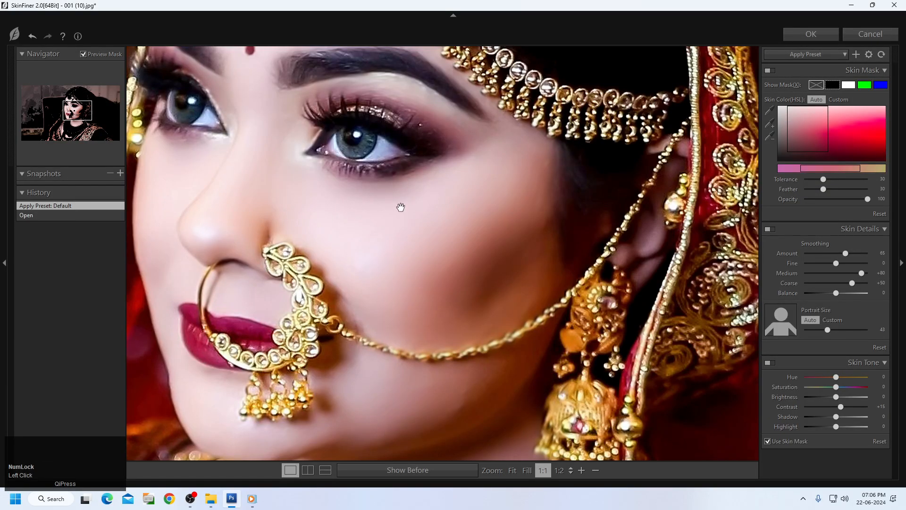
pyautogui.click(769, 112)
pyautogui.click(457, 195)
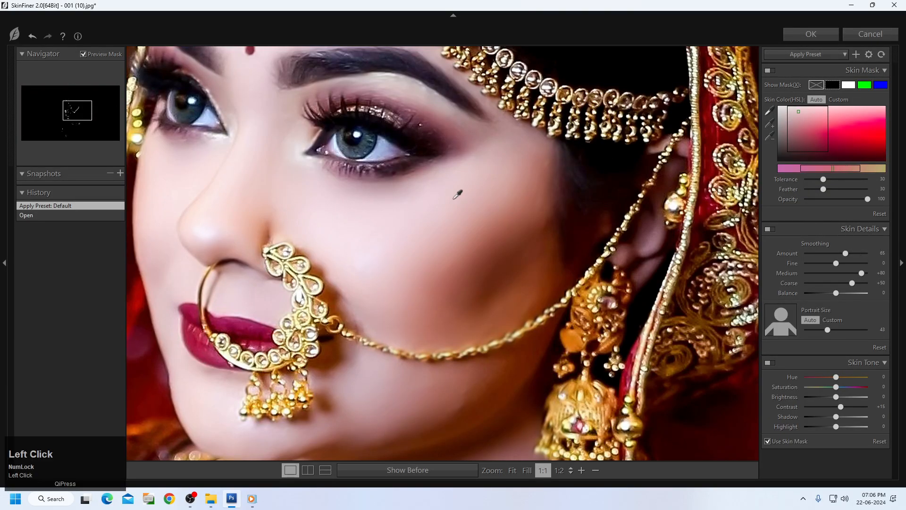
pyautogui.click(349, 252)
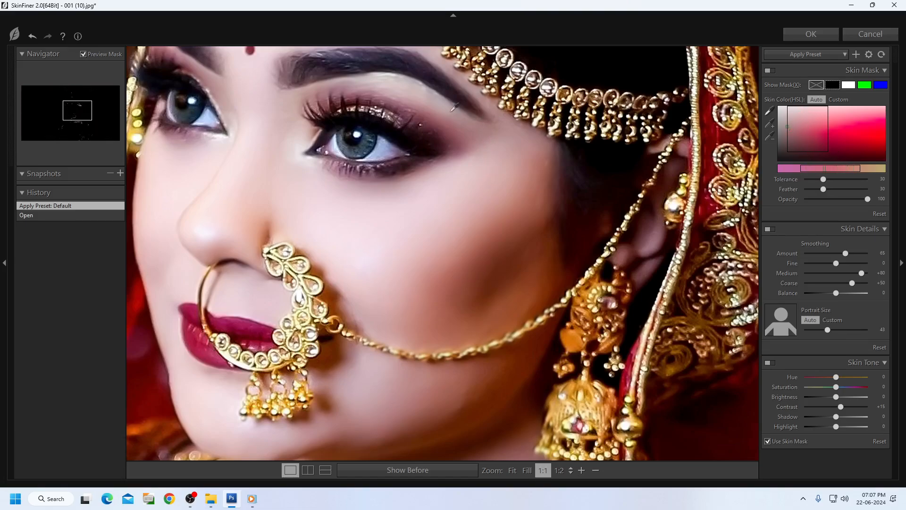
pyautogui.click(215, 198)
pyautogui.click(205, 202)
pyautogui.click(215, 204)
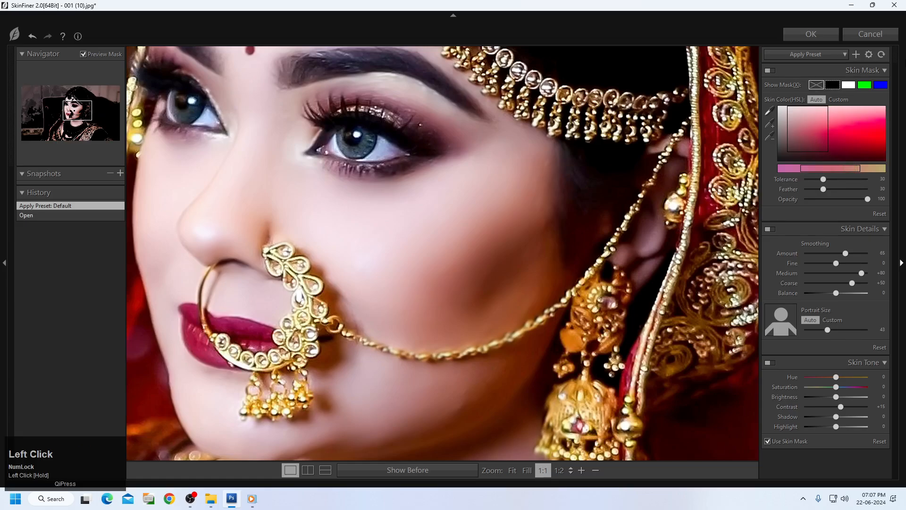
# Add sampled tones from the nose and the nose chain area to the skin mask and apply the SkinFiner smoothing
pyautogui.click(770, 129)
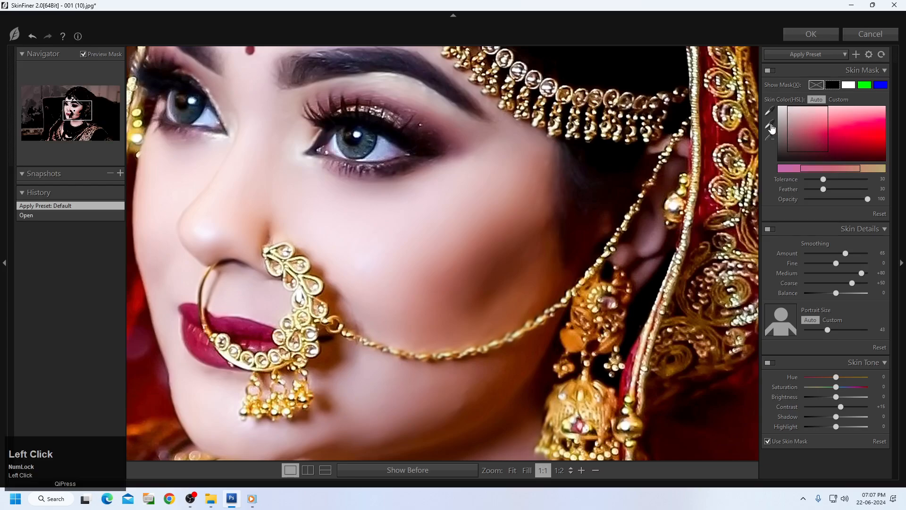
pyautogui.click(227, 221)
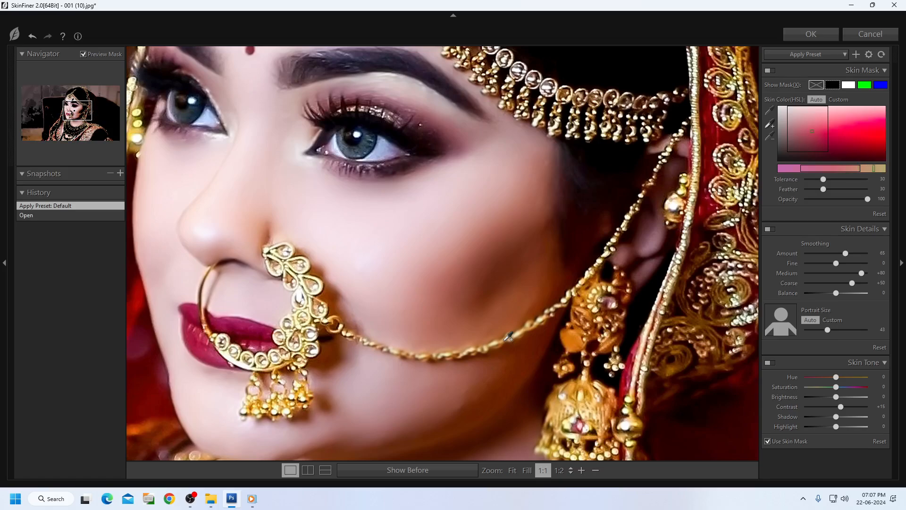
pyautogui.click(509, 338)
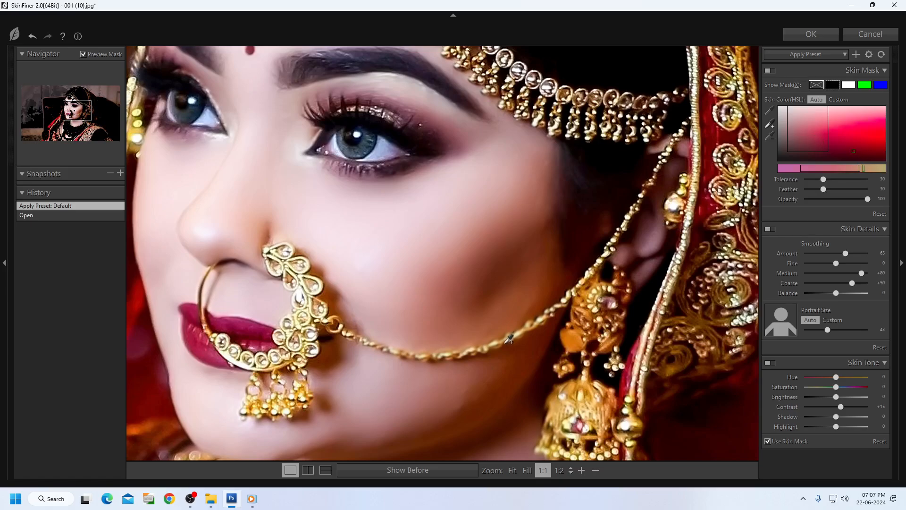
pyautogui.click(664, 222)
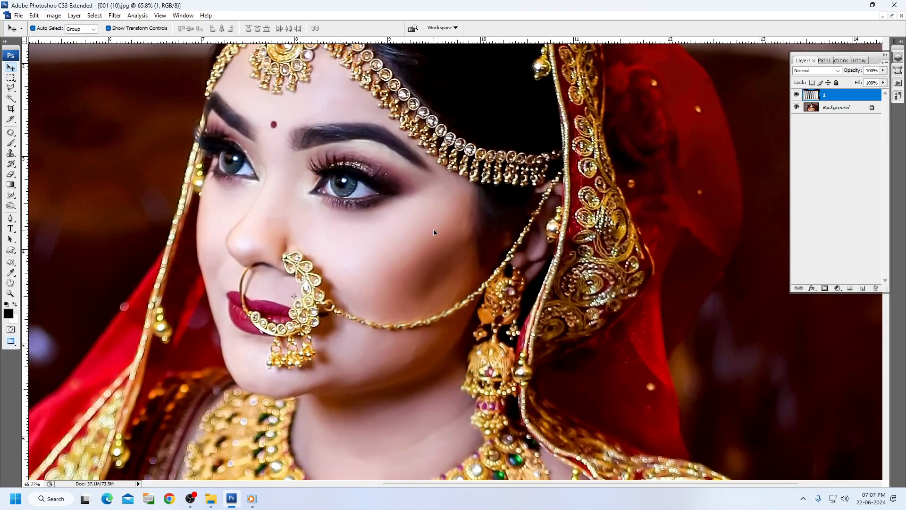
# Compare the SkinFiner result with the original photo by repeatedly toggling the visibility of layer 1
pyautogui.rightClick(433, 230)
pyautogui.click(415, 234)
pyautogui.moveTo(427, 152); pyautogui.dragTo(609, 403)
pyautogui.click(797, 95)
pyautogui.click(797, 95)
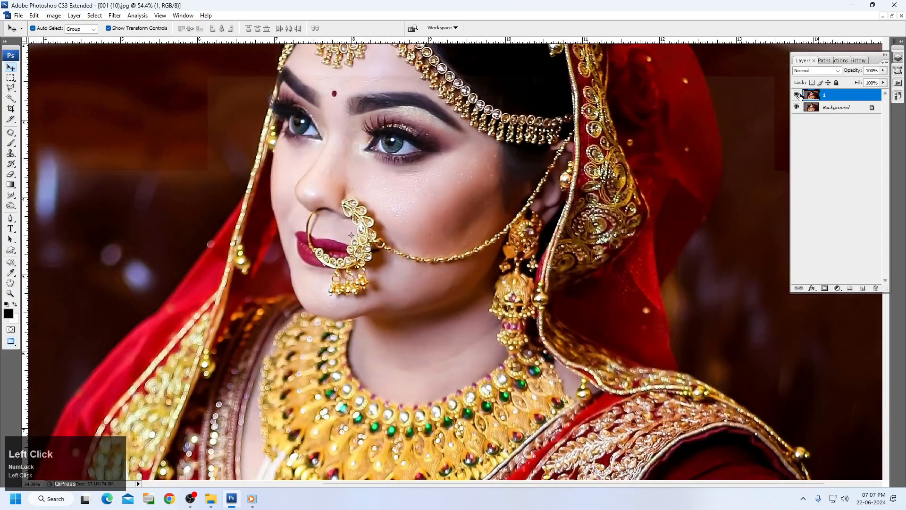
pyautogui.click(797, 95)
pyautogui.click(797, 95)
pyautogui.click(797, 95)
pyautogui.click(797, 95)
pyautogui.click(797, 95)
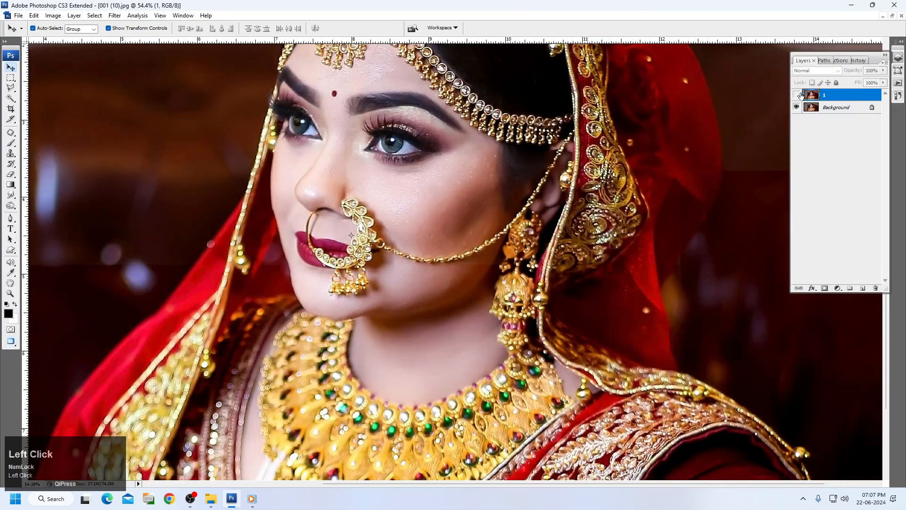
pyautogui.click(797, 95)
pyautogui.click(797, 95)
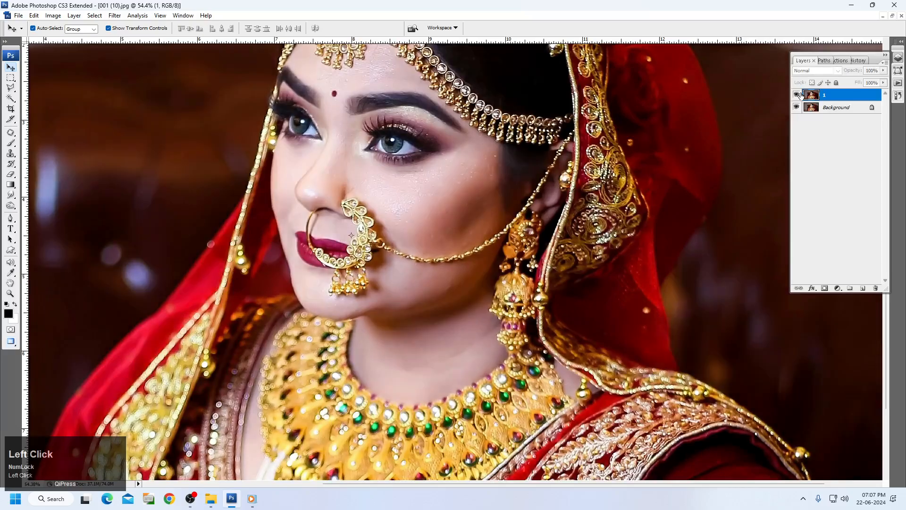
# Examine the smoothed face up close and check it once more against the Background layer
pyautogui.rightClick(458, 191)
pyautogui.click(478, 197)
pyautogui.moveTo(314, 119); pyautogui.dragTo(687, 436)
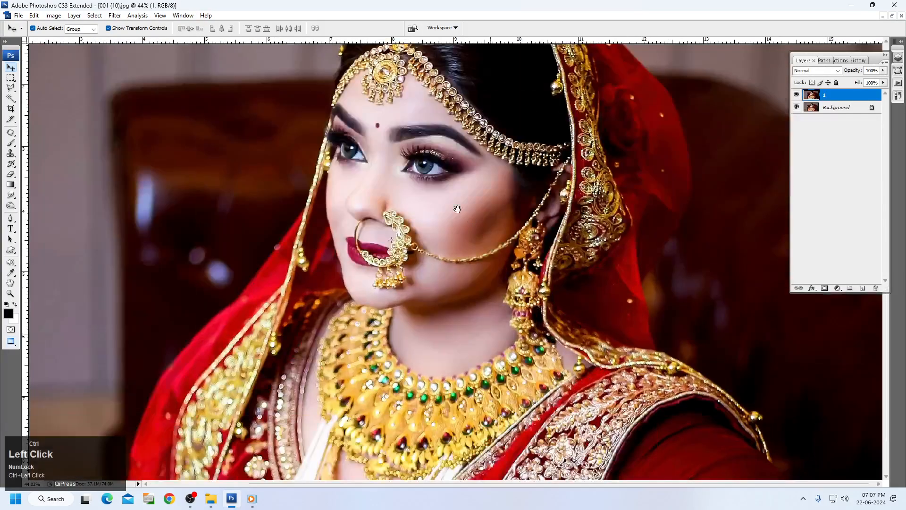
pyautogui.moveTo(499, 218); pyautogui.dragTo(637, 333)
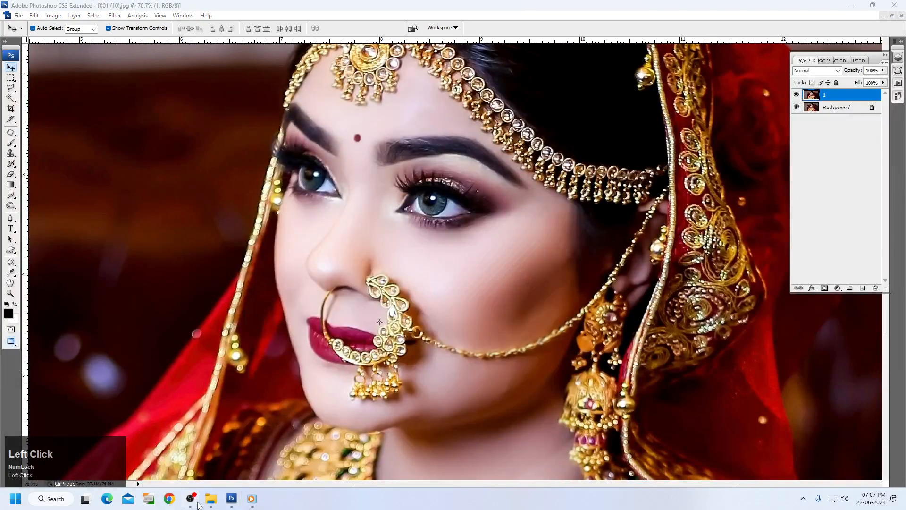
pyautogui.click(232, 498)
pyautogui.press('space')
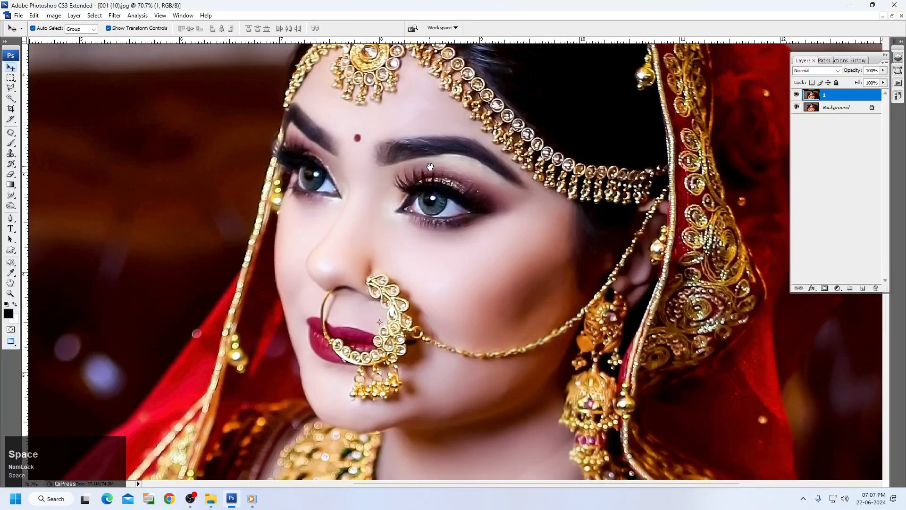
pyautogui.moveTo(430, 177); pyautogui.dragTo(424, 195)
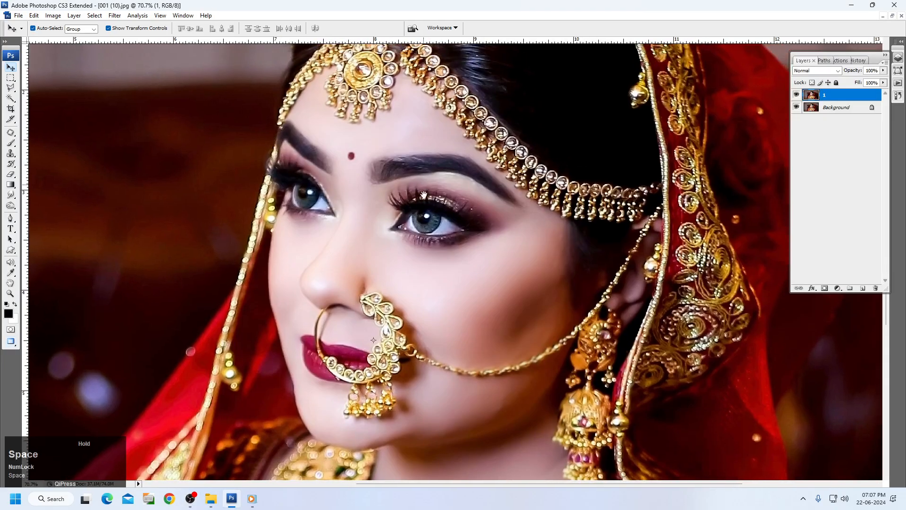
pyautogui.click(796, 96)
pyautogui.click(796, 96)
# Deepen the shadows and contrast of layer 1 with a Levels adjustment on the RGB channel
pyautogui.hotkey('ctrl', 'l')
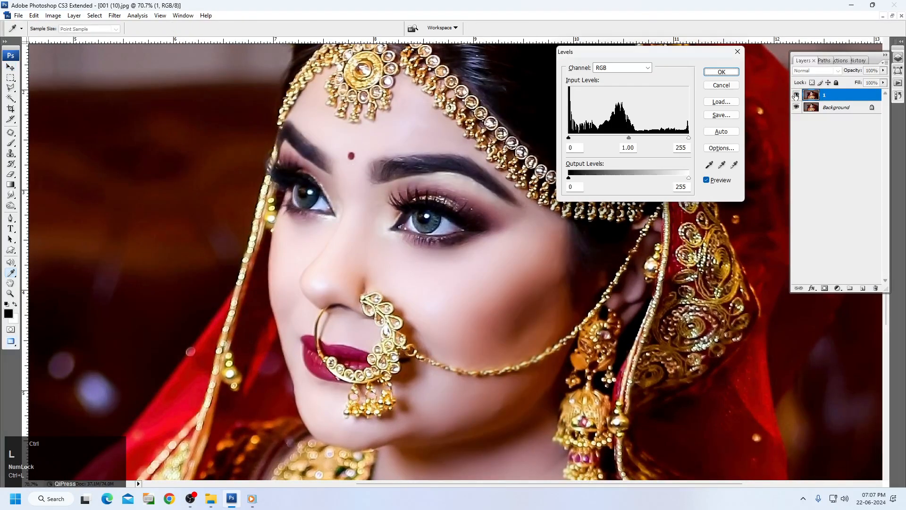
pyautogui.moveTo(629, 138); pyautogui.dragTo(576, 139)
pyautogui.press('Return')
pyautogui.press('v')
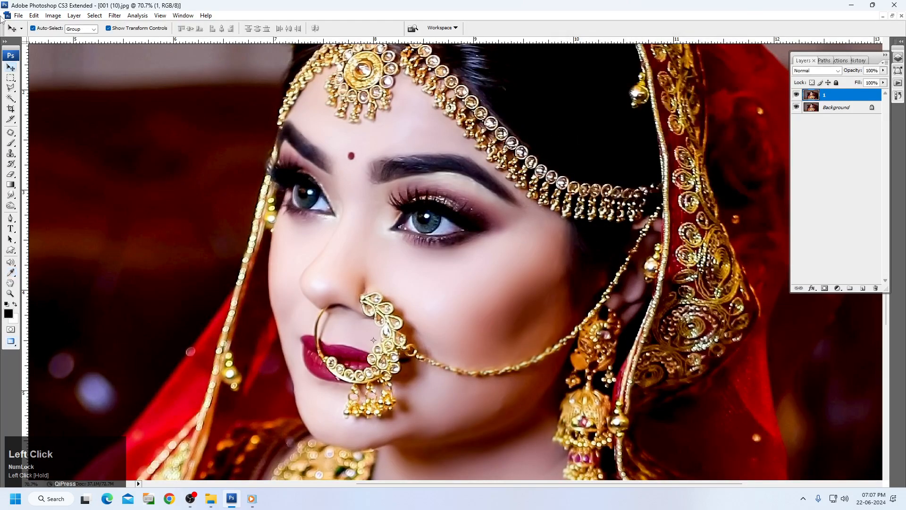
# Burn the inner end of the left eyebrow using the Burn tool with brush size 45, range Midtones and 50% exposure
pyautogui.rightClick(10, 206)
pyautogui.click(43, 204)
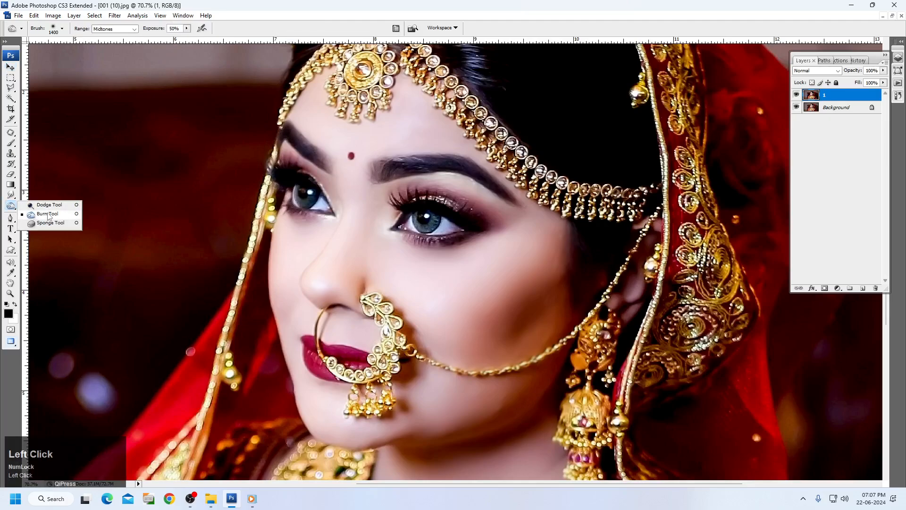
pyautogui.press('o')
pyautogui.press('o')
pyautogui.press('o')
pyautogui.press('o')
pyautogui.press('o')
pyautogui.press('o')
pyautogui.press('o')
pyautogui.press('o')
pyautogui.press('[')
pyautogui.press('[')
pyautogui.press('[')
pyautogui.press('[')
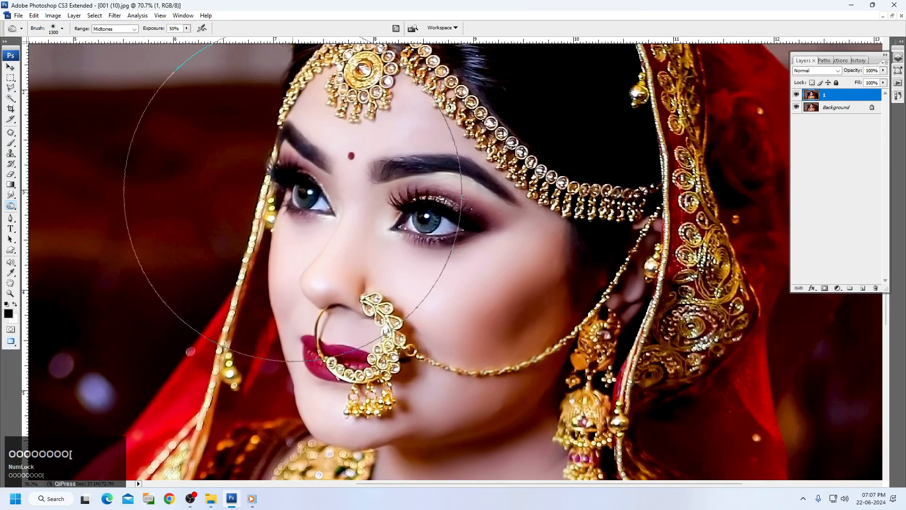
pyautogui.press('[')
pyautogui.press('[')
pyautogui.press('[')
pyautogui.press('[')
pyautogui.press('[')
pyautogui.press('[')
pyautogui.press('[')
pyautogui.press('[')
pyautogui.press('[')
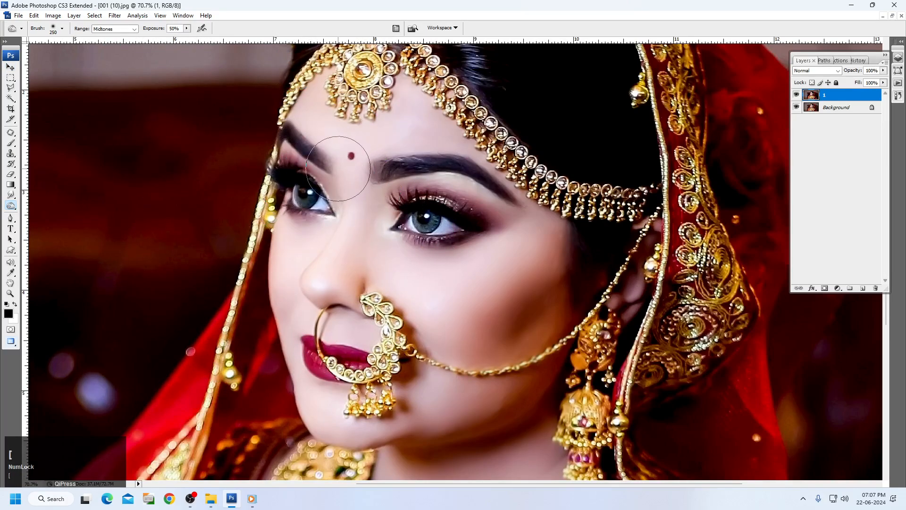
pyautogui.press('[')
pyautogui.press('[')
pyautogui.press('[')
pyautogui.press('[')
pyautogui.press('[')
pyautogui.press('[')
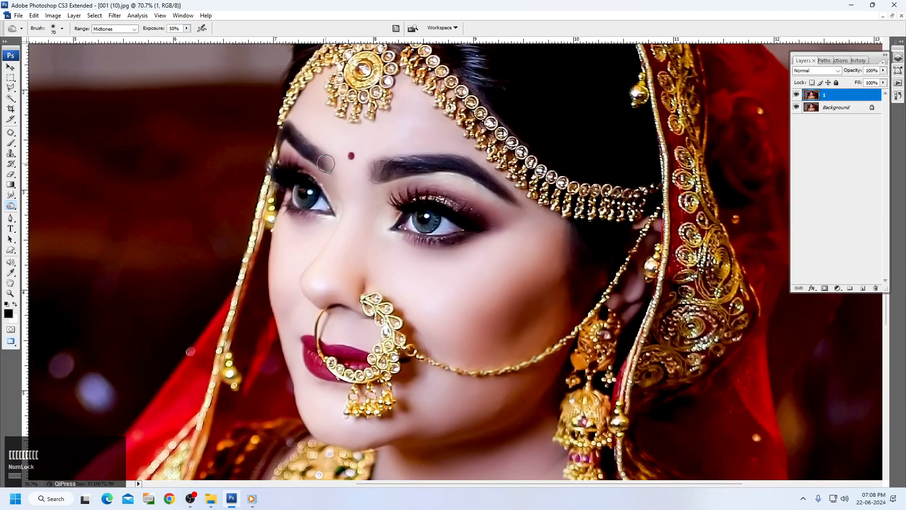
pyautogui.moveTo(242, 81); pyautogui.dragTo(567, 284)
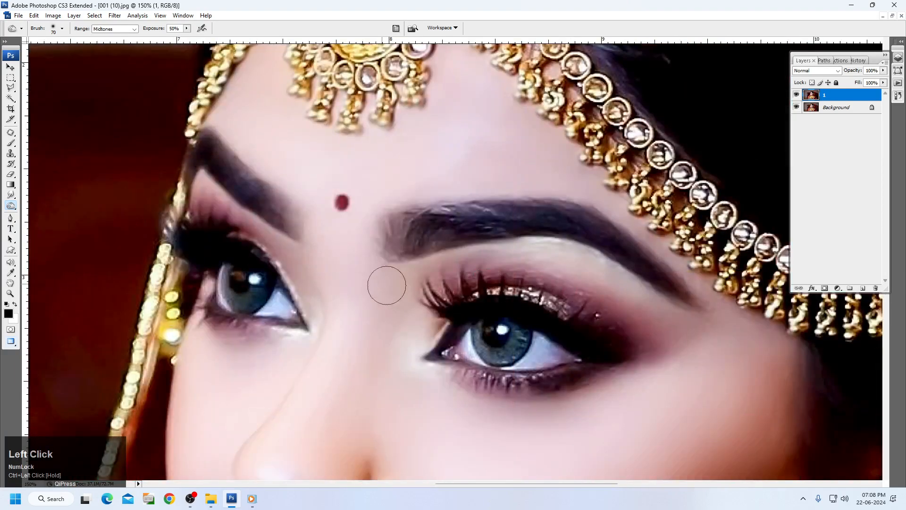
pyautogui.press('[')
pyautogui.press('[')
pyautogui.press('[')
pyautogui.moveTo(283, 205)
pyautogui.mouseDown()
pyautogui.moveTo(297, 209)
pyautogui.moveTo(228, 160)
pyautogui.moveTo(234, 182)
pyautogui.moveTo(253, 192)
pyautogui.moveTo(207, 135)
pyautogui.moveTo(189, 166)
pyautogui.moveTo(259, 191)
pyautogui.moveTo(248, 179)
pyautogui.moveTo(253, 192)
pyautogui.moveTo(228, 185)
pyautogui.moveTo(247, 176)
pyautogui.moveTo(275, 196)
pyautogui.moveTo(271, 212)
pyautogui.moveTo(294, 218)
pyautogui.mouseUp()
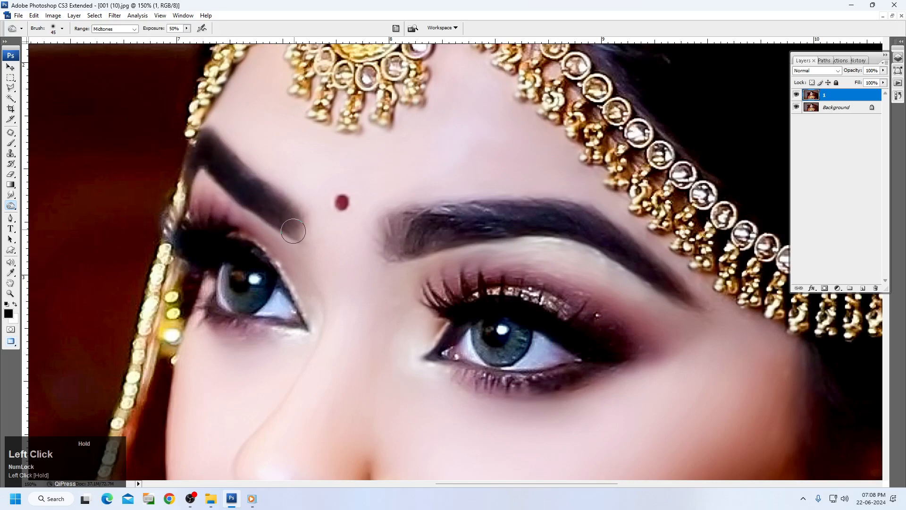
# Reduce the Burn brush to 30 and darken the red bindi on the forehead
pyautogui.press('[')
pyautogui.press('[')
pyautogui.press('[')
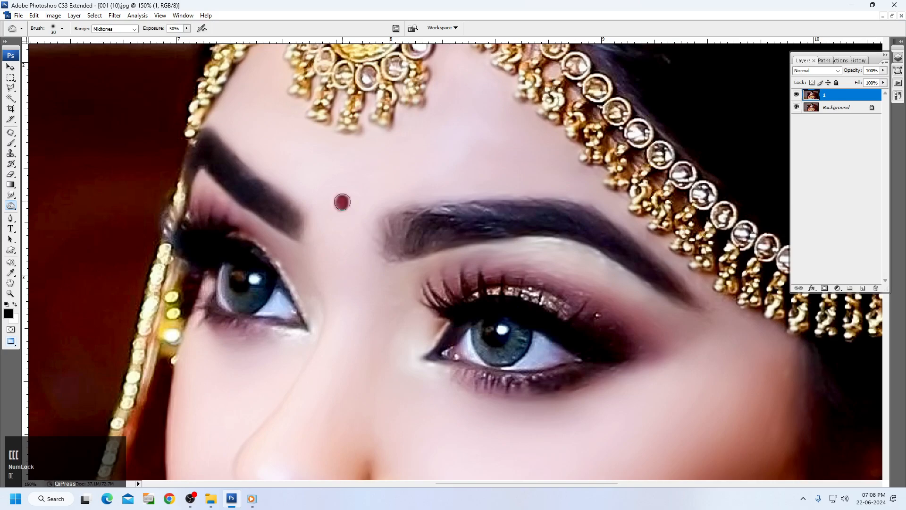
pyautogui.click(342, 202)
# Enlarge the brush to 70 and lighten the irises and whites of both eyes by temporarily switching from burning to dodging
pyautogui.press(']')
pyautogui.press(']')
pyautogui.press(']')
pyautogui.press(']')
pyautogui.press(']')
pyautogui.press(']')
pyautogui.press(']')
pyautogui.press(']')
pyautogui.moveTo(235, 279)
pyautogui.mouseDown()
pyautogui.moveTo(232, 299)
pyautogui.moveTo(280, 310)
pyautogui.mouseUp()
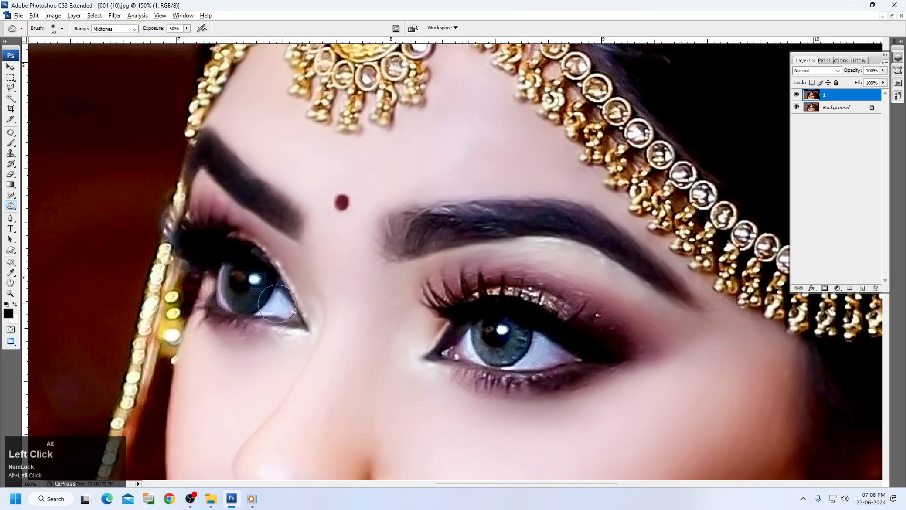
pyautogui.moveTo(229, 295)
pyautogui.mouseDown()
pyautogui.moveTo(220, 296)
pyautogui.moveTo(229, 276)
pyautogui.mouseUp()
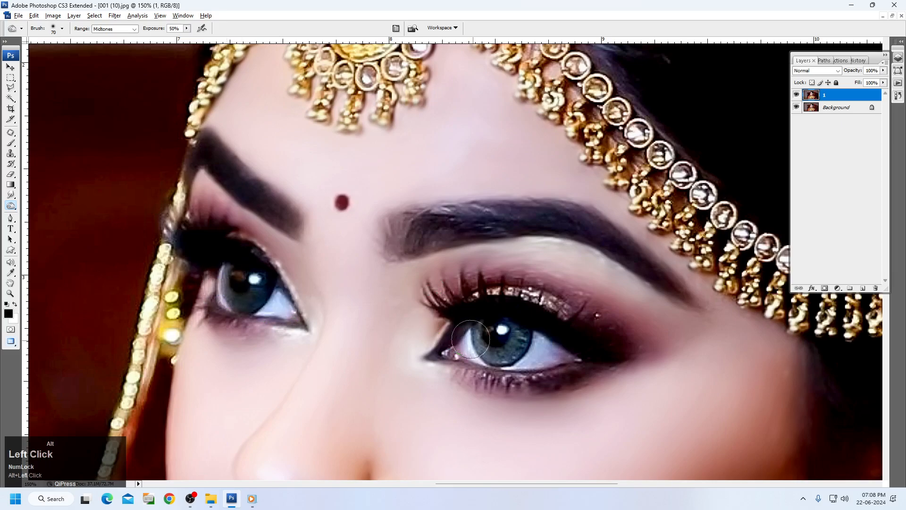
pyautogui.moveTo(500, 340)
pyautogui.mouseDown()
pyautogui.moveTo(510, 341)
pyautogui.moveTo(459, 352)
pyautogui.moveTo(538, 355)
pyautogui.moveTo(549, 347)
pyautogui.mouseUp()
# Burn the right eyebrow along its full length from the inner end to the outer tip
pyautogui.moveTo(396, 236)
pyautogui.mouseDown()
pyautogui.moveTo(385, 226)
pyautogui.moveTo(391, 249)
pyautogui.moveTo(424, 234)
pyautogui.moveTo(411, 223)
pyautogui.moveTo(527, 212)
pyautogui.moveTo(611, 236)
pyautogui.moveTo(692, 302)
pyautogui.mouseUp()
pyautogui.rightClick(556, 210)
pyautogui.click(566, 215)
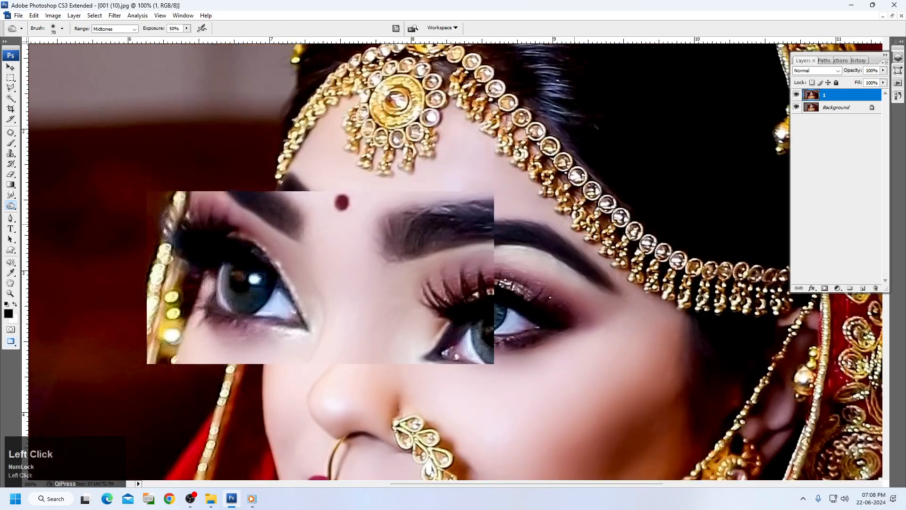
pyautogui.rightClick(549, 186)
pyautogui.click(558, 194)
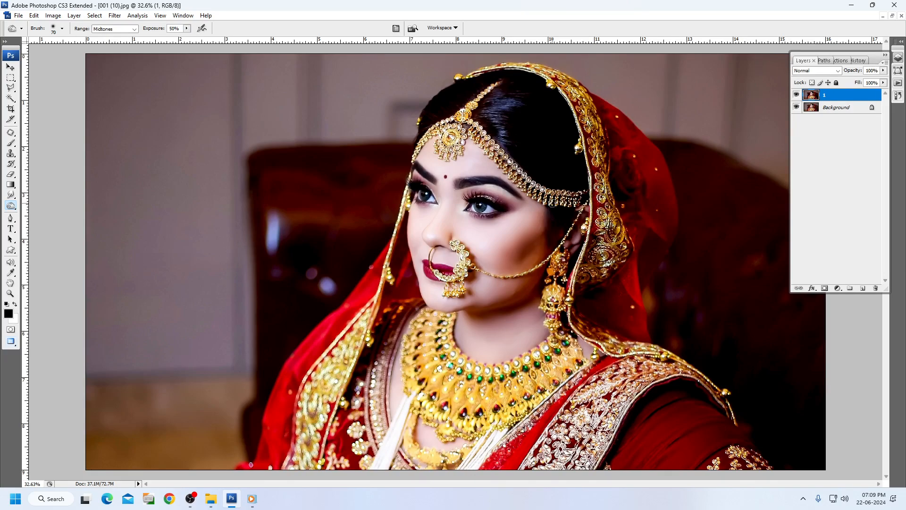
# Enlarge the Burn brush to 175 and darken the hair above the forehead jewellery
pyautogui.press('o')
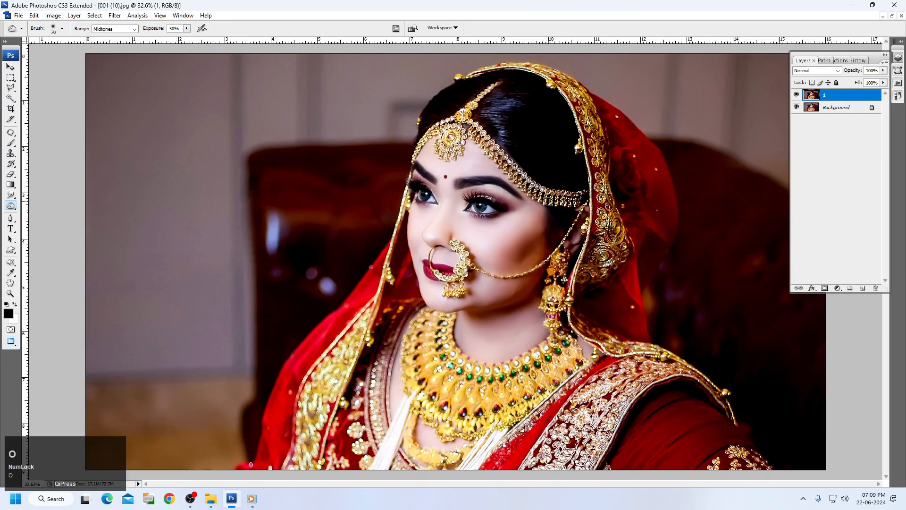
pyautogui.press(']')
pyautogui.press(']')
pyautogui.press(']')
pyautogui.press(']')
pyautogui.press(']')
pyautogui.press(']')
pyautogui.click(509, 101)
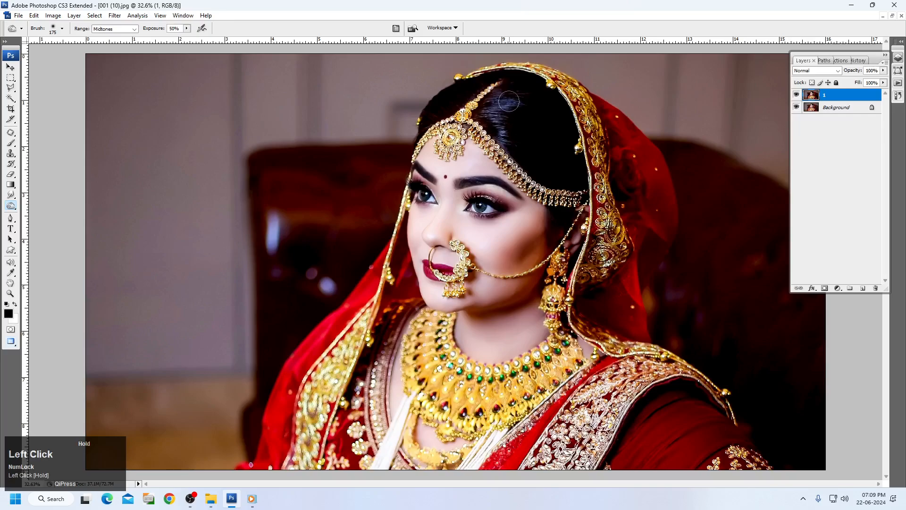
pyautogui.moveTo(509, 101)
pyautogui.mouseDown()
pyautogui.moveTo(499, 121)
pyautogui.moveTo(484, 119)
pyautogui.moveTo(493, 103)
pyautogui.mouseUp()
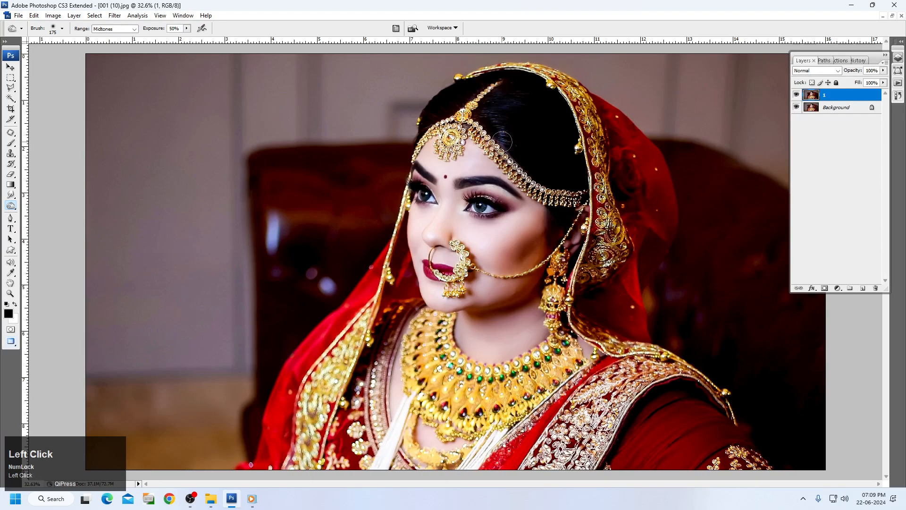
# Set the Burn brush to 200 and burn along the forehead jewellery from the central pendant toward the ear
pyautogui.press('[')
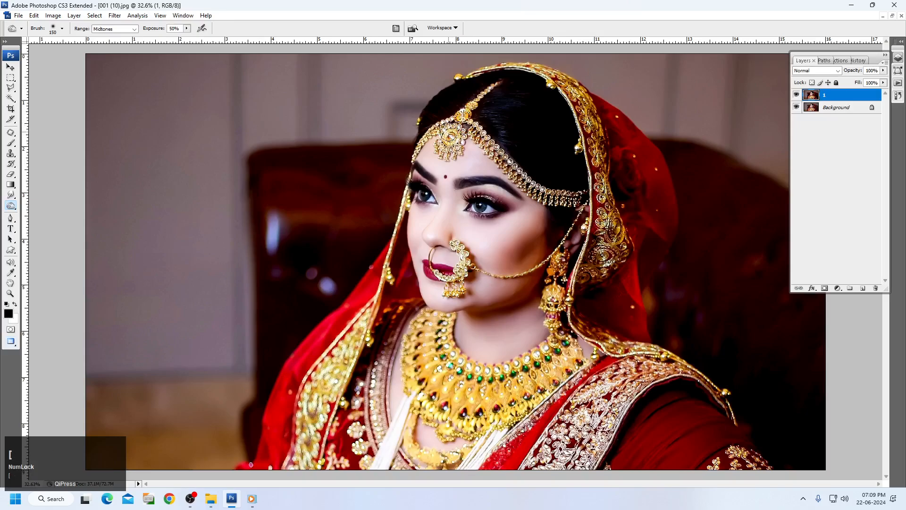
pyautogui.press(']')
pyautogui.click(449, 137)
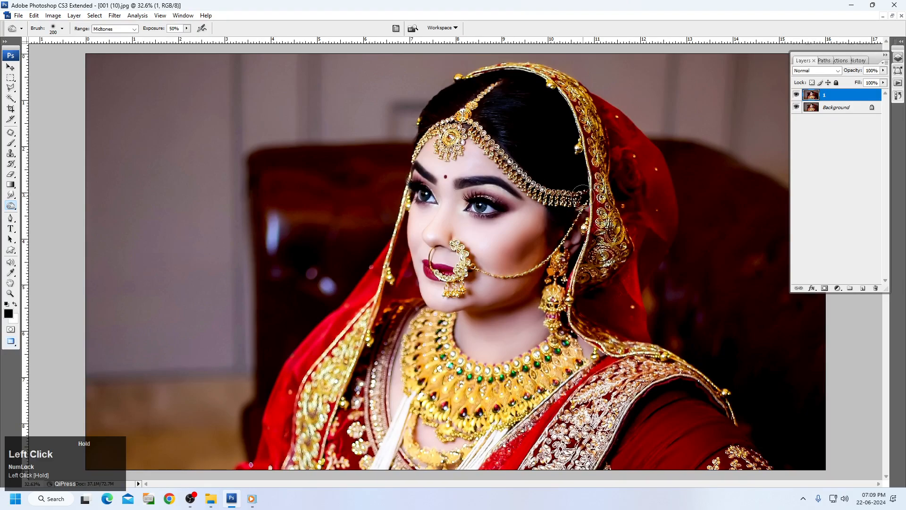
# Enlarge the Burn brush to 250, burn the forehead pendant, and dodge the shaded cheek above the nose-ring chain
pyautogui.press(']')
pyautogui.click(455, 152)
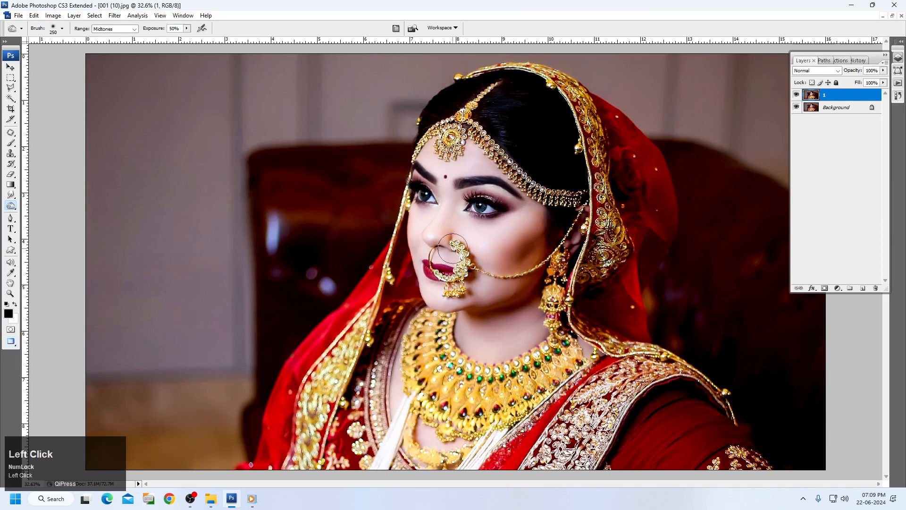
pyautogui.moveTo(372, 192); pyautogui.dragTo(601, 344)
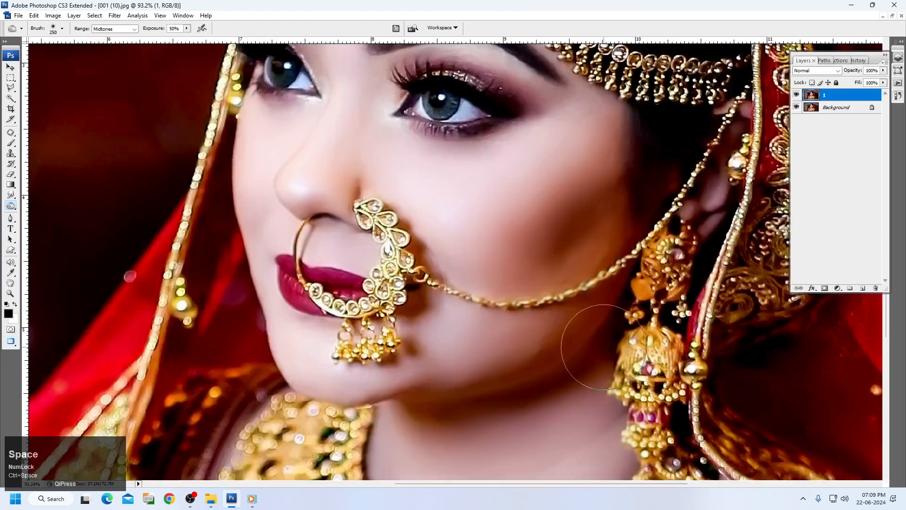
pyautogui.keyDown('alt'); pyautogui.click(548, 234); pyautogui.keyUp('alt')
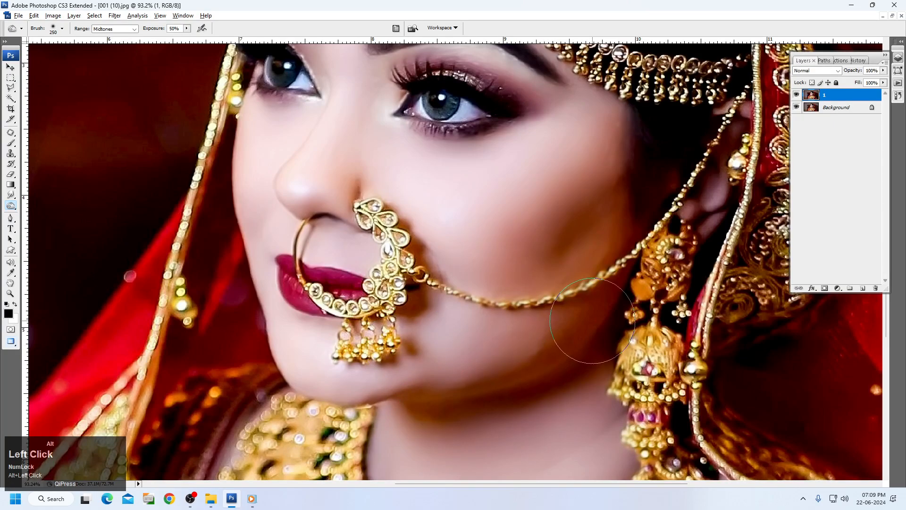
pyautogui.press('space')
pyautogui.rightClick(599, 198)
pyautogui.click(623, 207)
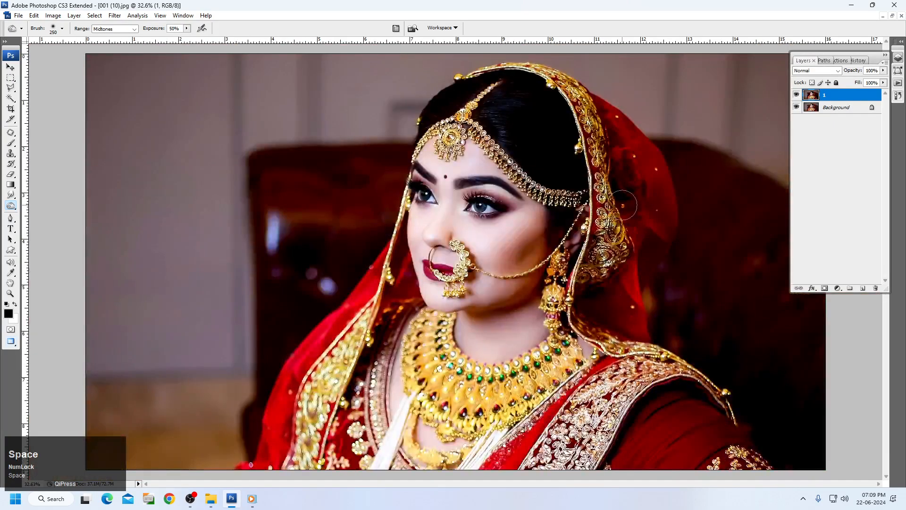
# Apply a Photo Filter to layer 1 using Warming Filter (85) at 18% density with Preserve Luminosity enabled
pyautogui.hotkey('alt', 'i')
pyautogui.press('a')
pyautogui.press('f')
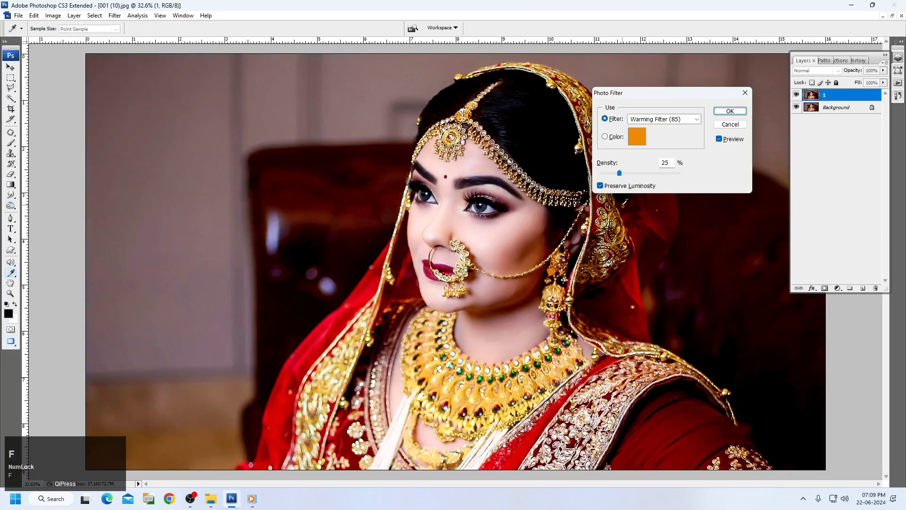
pyautogui.click(620, 186)
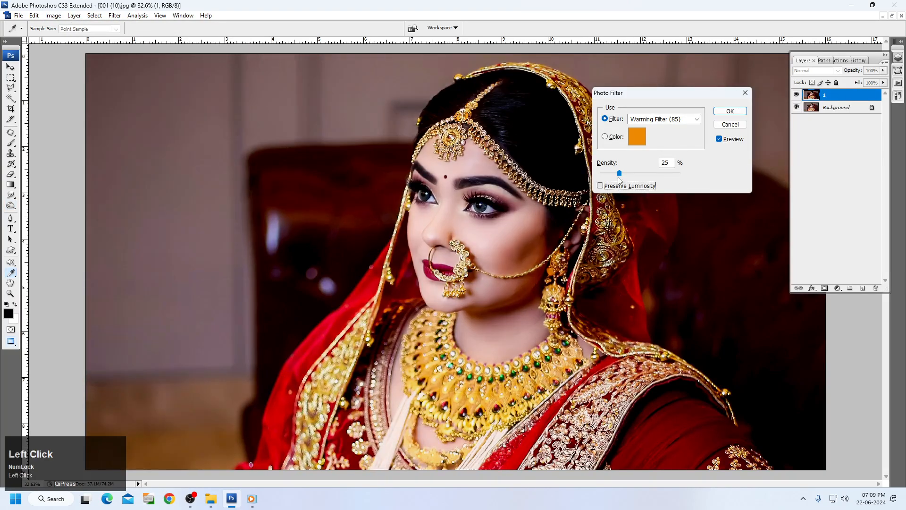
pyautogui.click(622, 187)
pyautogui.moveTo(619, 173); pyautogui.dragTo(614, 174)
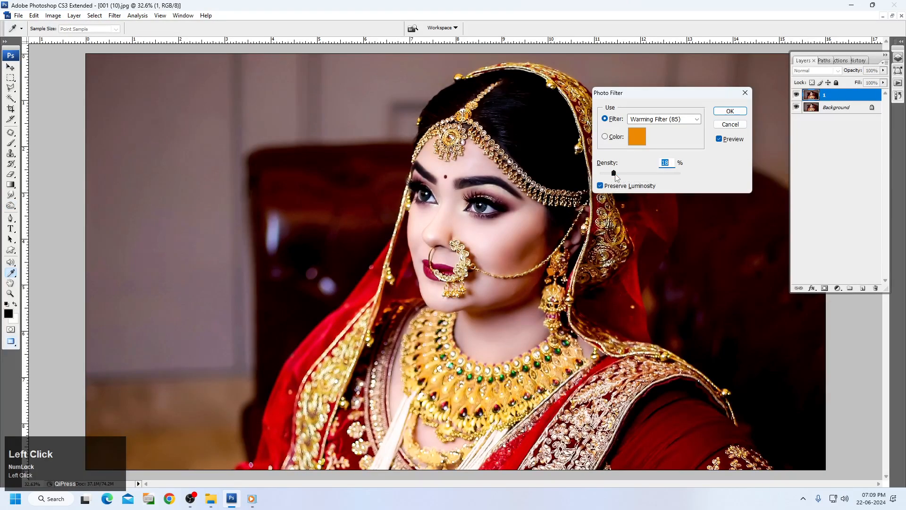
pyautogui.click(611, 189)
pyautogui.click(611, 189)
pyautogui.click(611, 189)
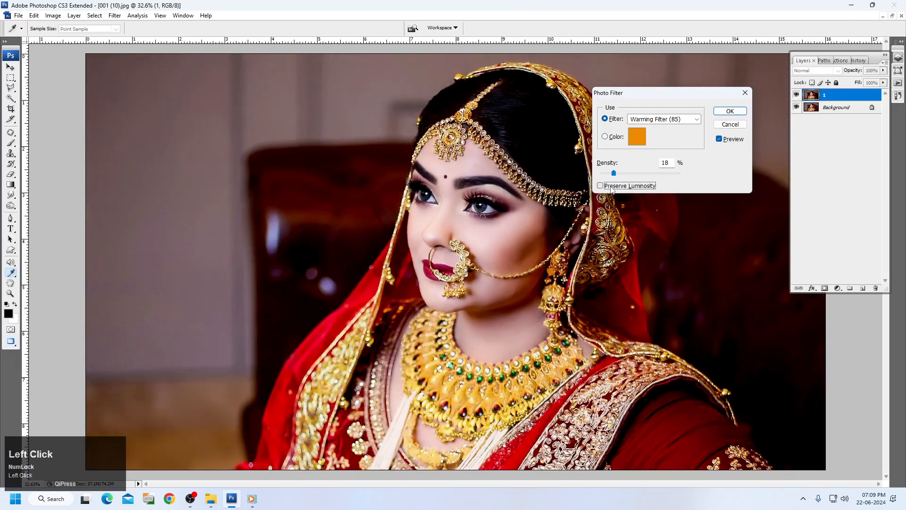
pyautogui.click(612, 186)
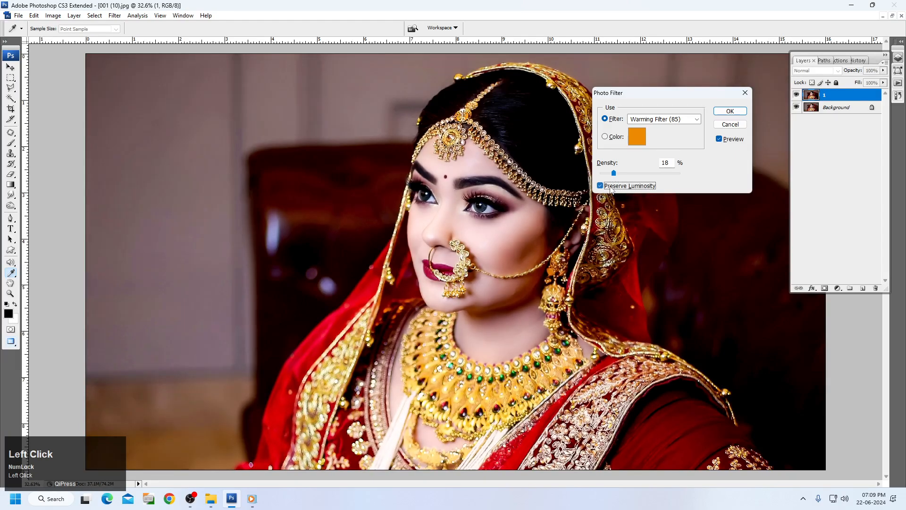
pyautogui.press('Return')
pyautogui.press('o')
# Raise the contrast of layer 1 to about +17 with Brightness/Contrast
pyautogui.hotkey('alt', 'i')
pyautogui.press('a')
pyautogui.press('c')
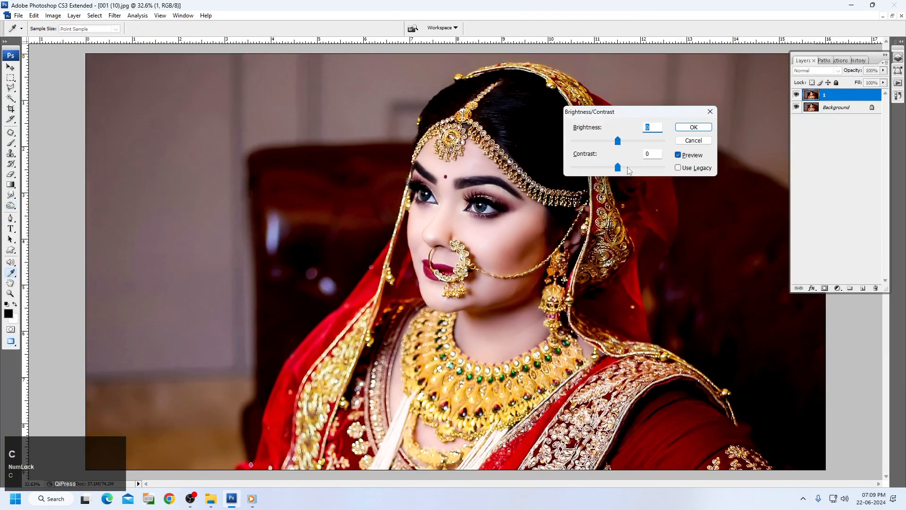
pyautogui.moveTo(618, 167); pyautogui.dragTo(628, 171)
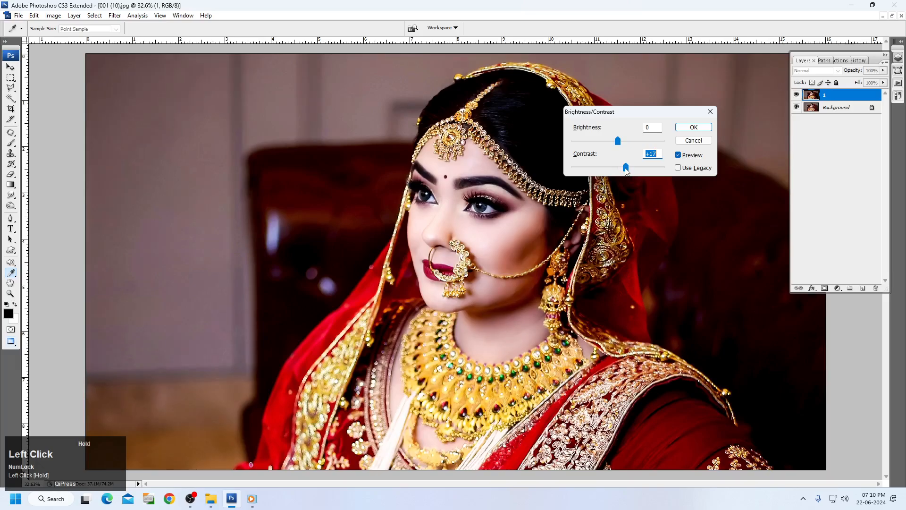
pyautogui.scroll(1, 626, 171)
pyautogui.press('Return')
pyautogui.press('o')
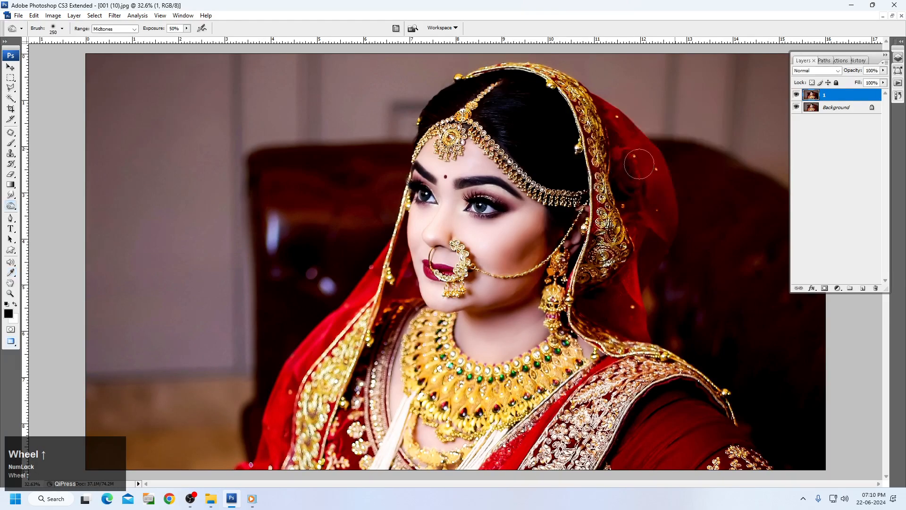
# Compare the retouched portrait with the original by repeatedly hiding and showing layer 1, including a closer look at the face
pyautogui.click(796, 95)
pyautogui.click(796, 95)
pyautogui.keyDown('ctrl'); pyautogui.click(531, 262); pyautogui.keyUp('ctrl')
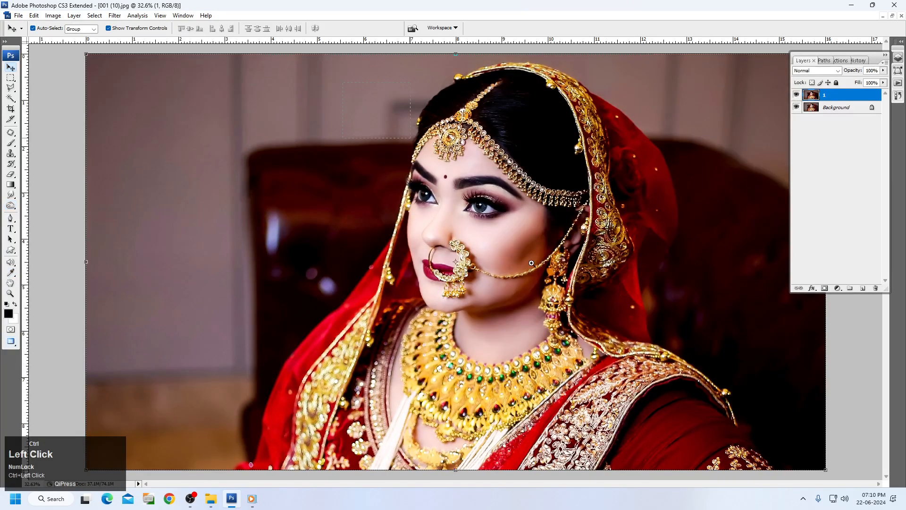
pyautogui.moveTo(531, 262); pyautogui.dragTo(661, 400)
pyautogui.moveTo(619, 377); pyautogui.dragTo(604, 376)
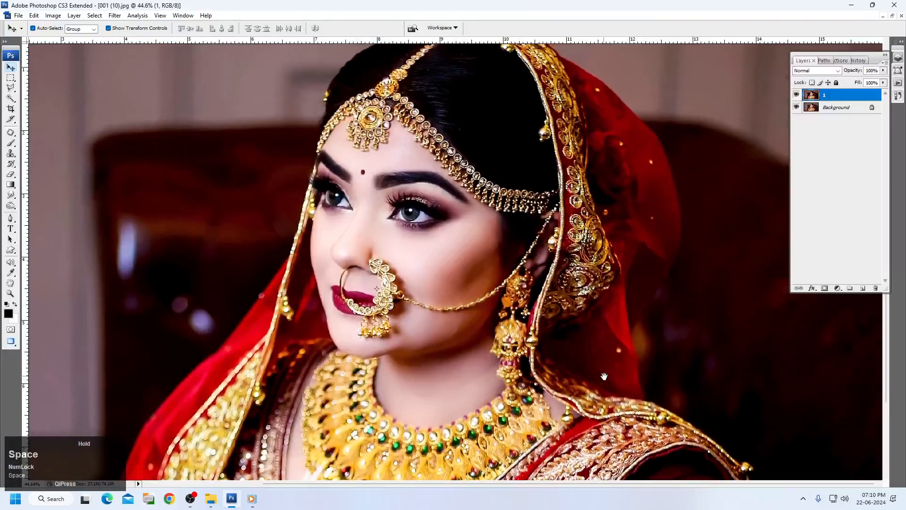
pyautogui.click(796, 95)
pyautogui.click(796, 95)
pyautogui.click(796, 95)
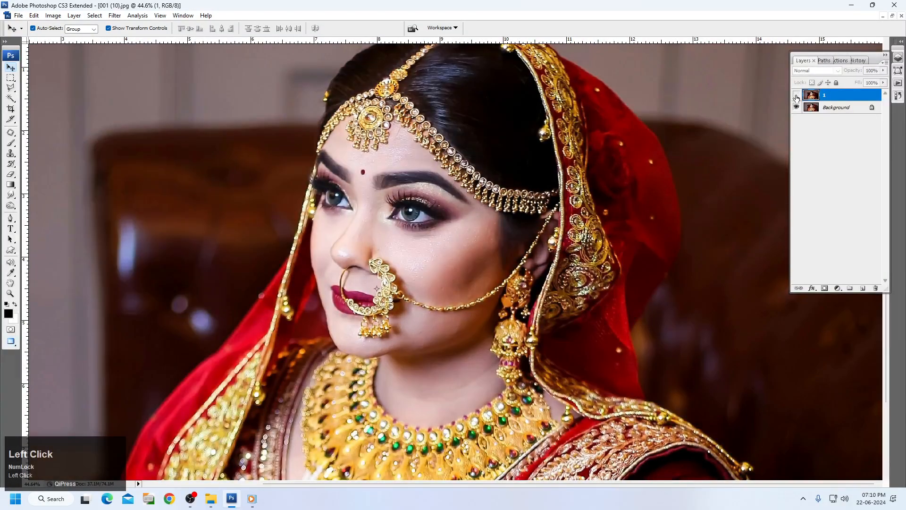
pyautogui.click(796, 94)
pyautogui.click(796, 95)
pyautogui.click(796, 94)
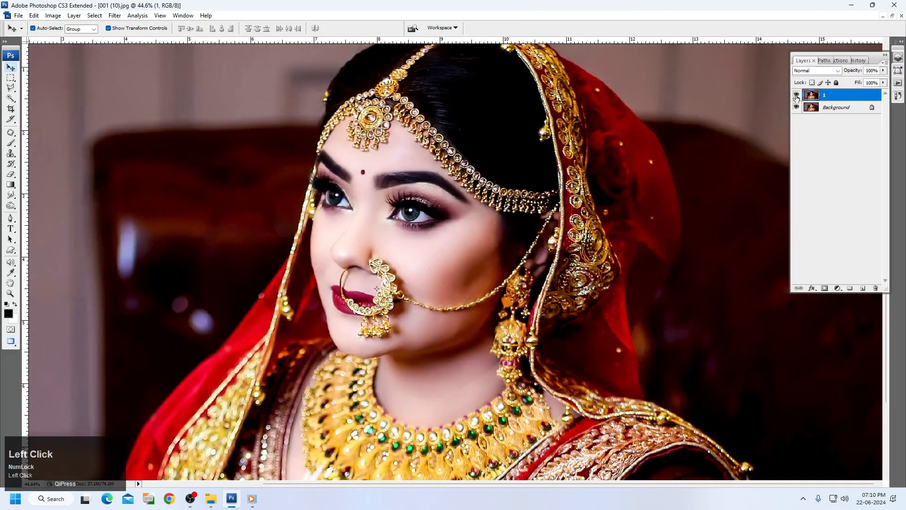
pyautogui.click(797, 95)
pyautogui.click(796, 96)
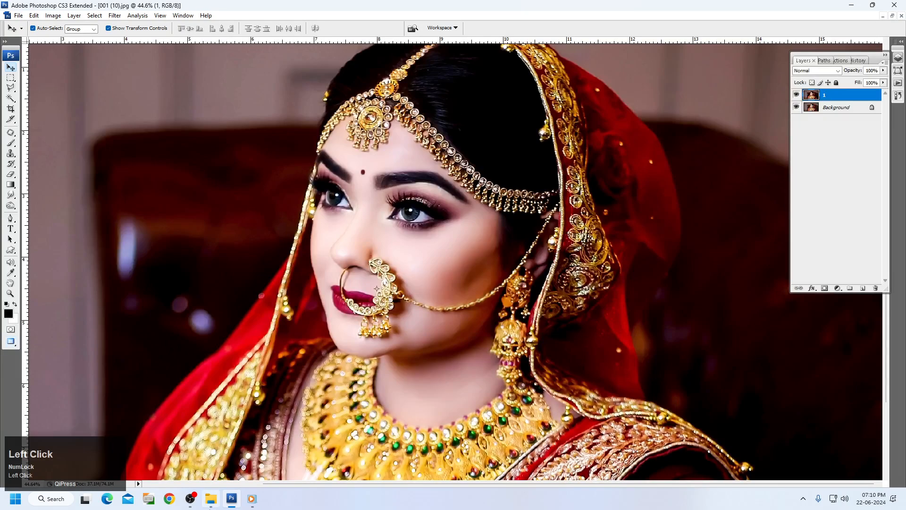